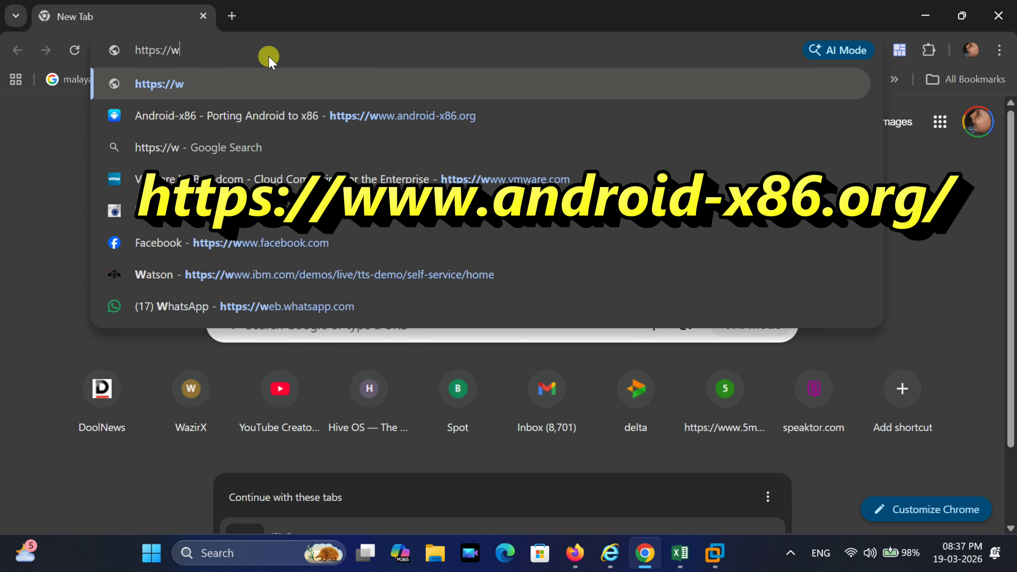
pyautogui.write('id')
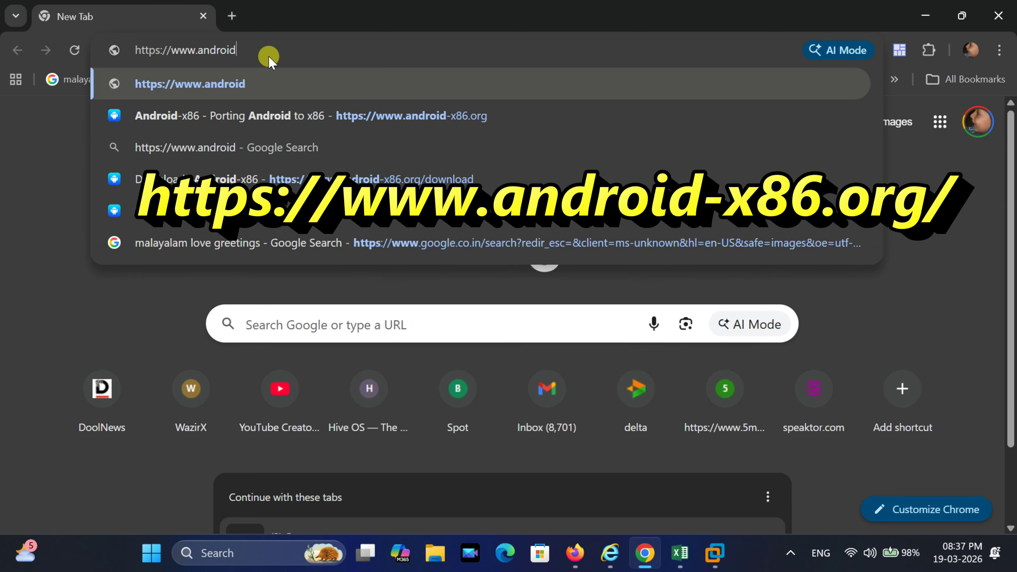
pyautogui.write('-x86.org/')
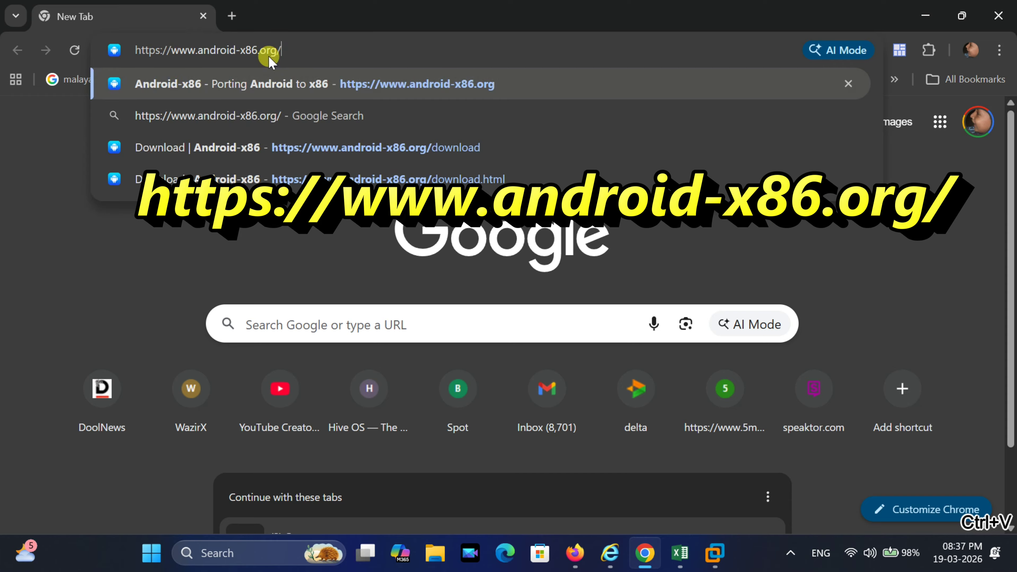
pyautogui.press('Return')
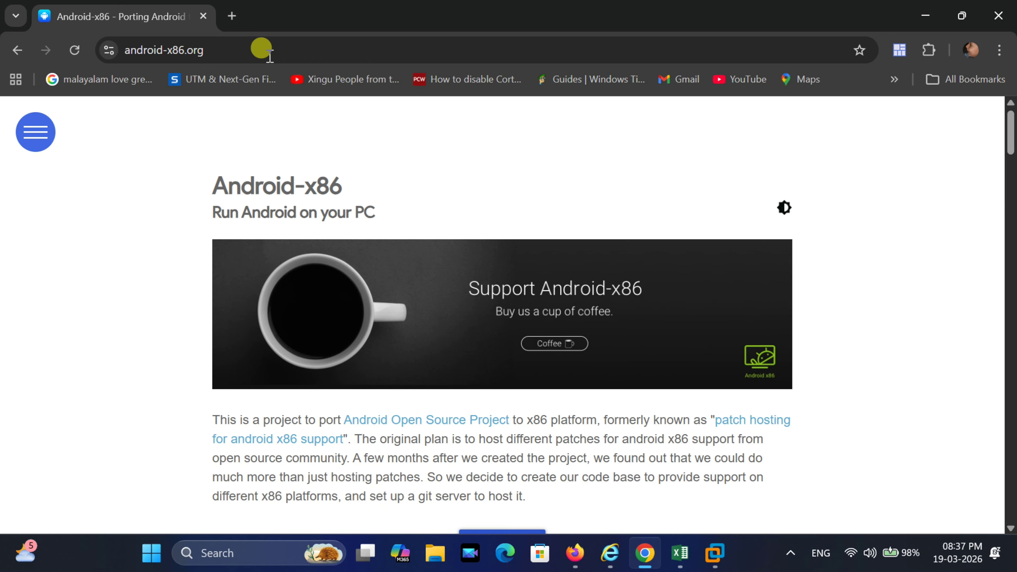
# Go to the Android-x86 download page and open the project's SourceForge file listing from the main download site
pyautogui.scroll(-3, 324, 278)
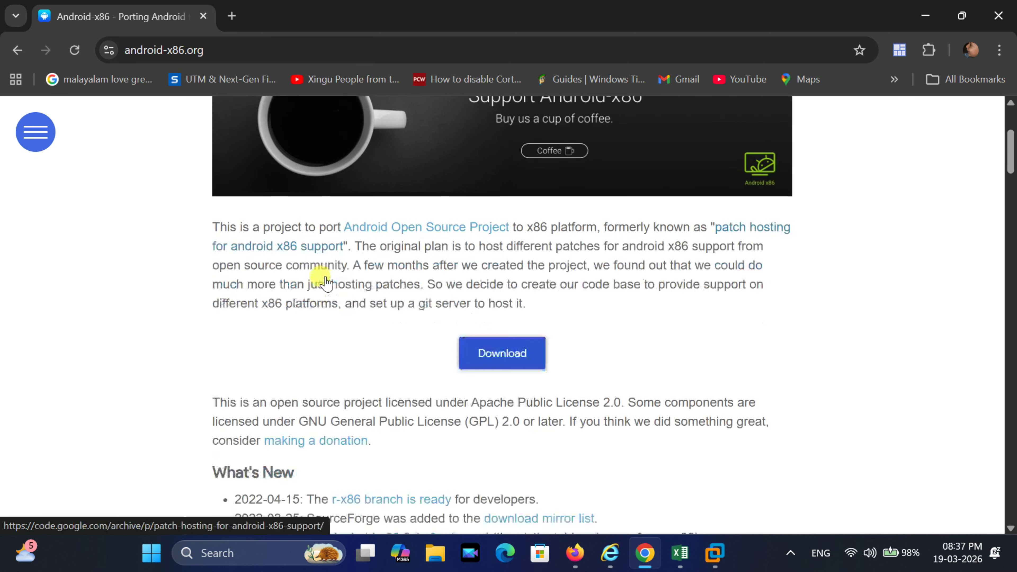
pyautogui.scroll(-2, 327, 278)
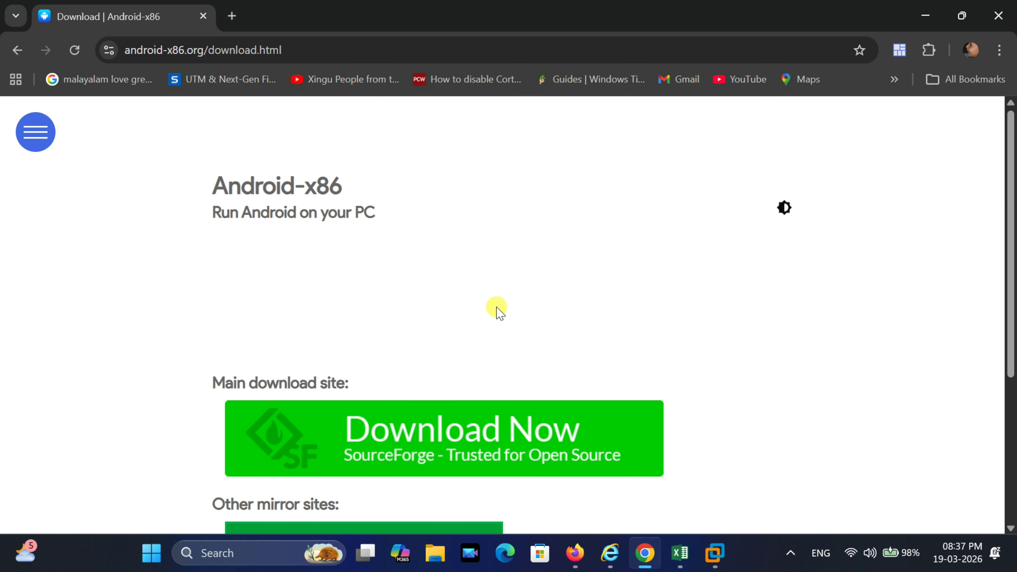
pyautogui.scroll(-2, 496, 309)
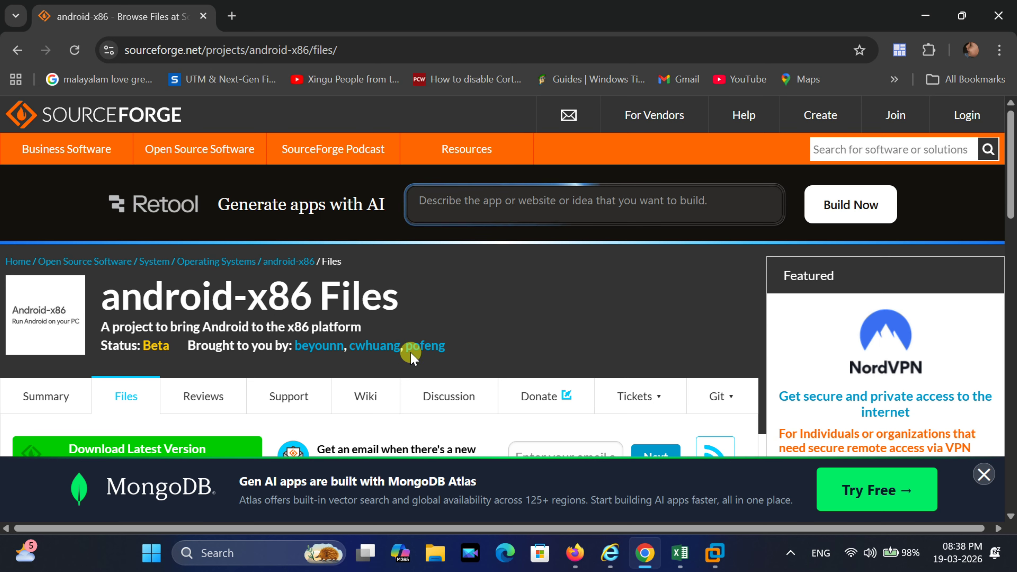
# Look through the listed releases and download the latest version, android-x86_64-9.0-r2.iso
pyautogui.scroll(-3, 413, 352)
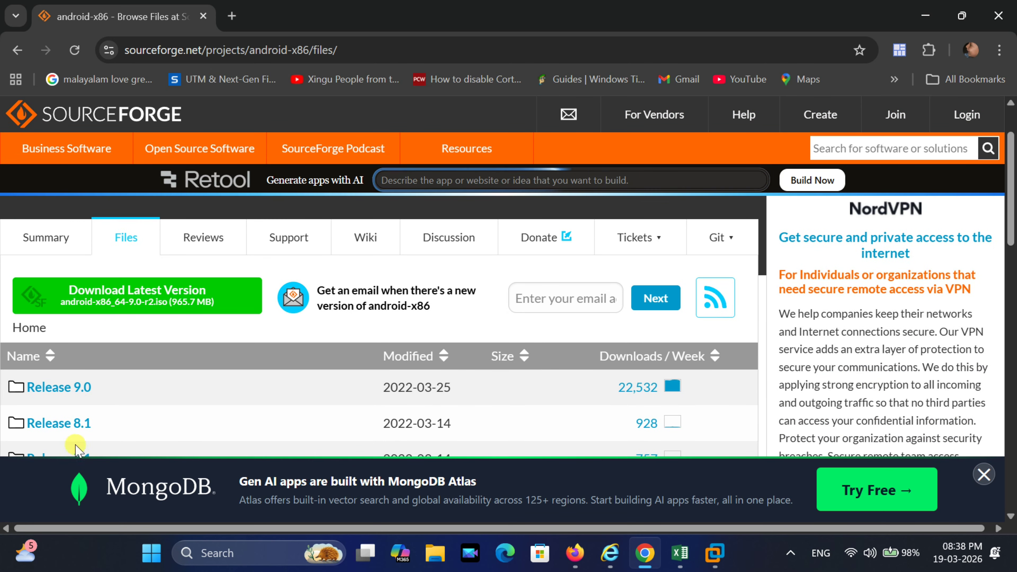
pyautogui.scroll(-10, 134, 377)
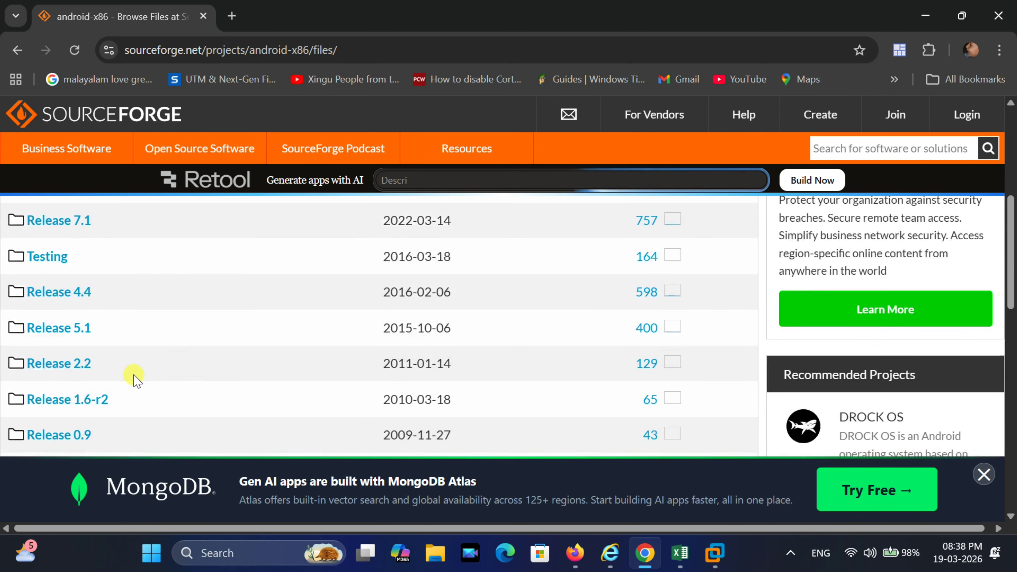
pyautogui.scroll(8, 133, 376)
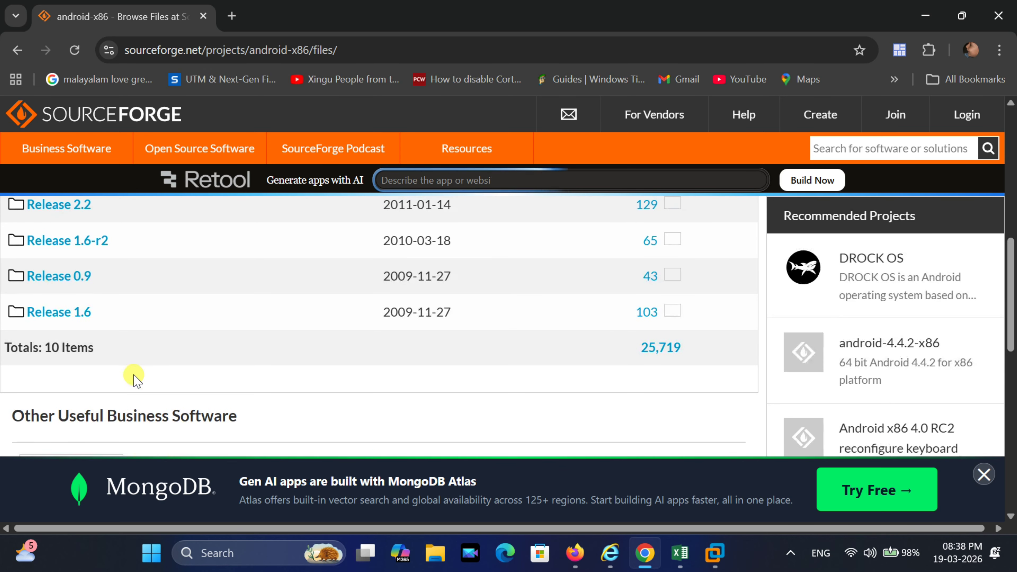
pyautogui.scroll(5, 134, 378)
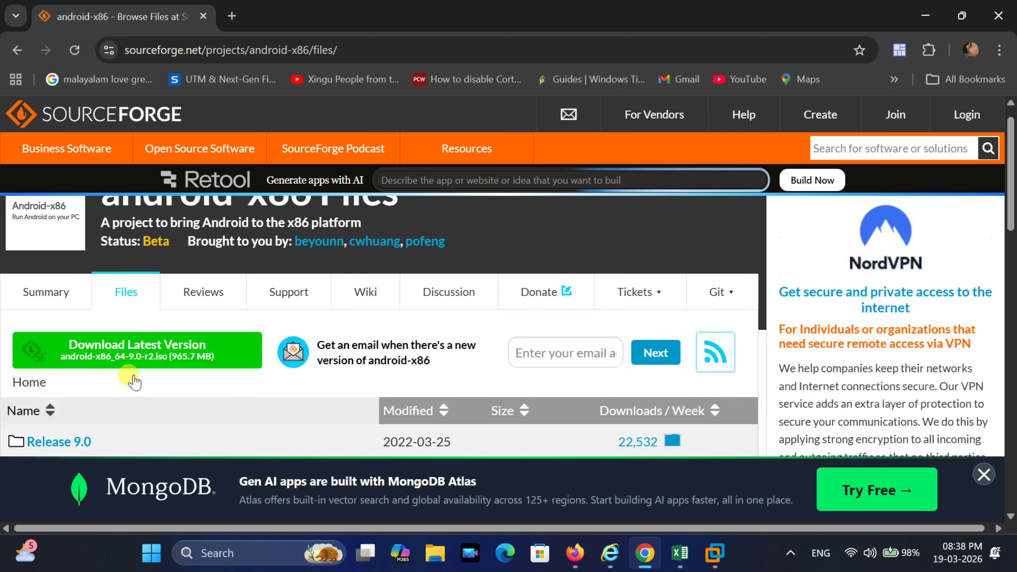
pyautogui.scroll(-4, 140, 394)
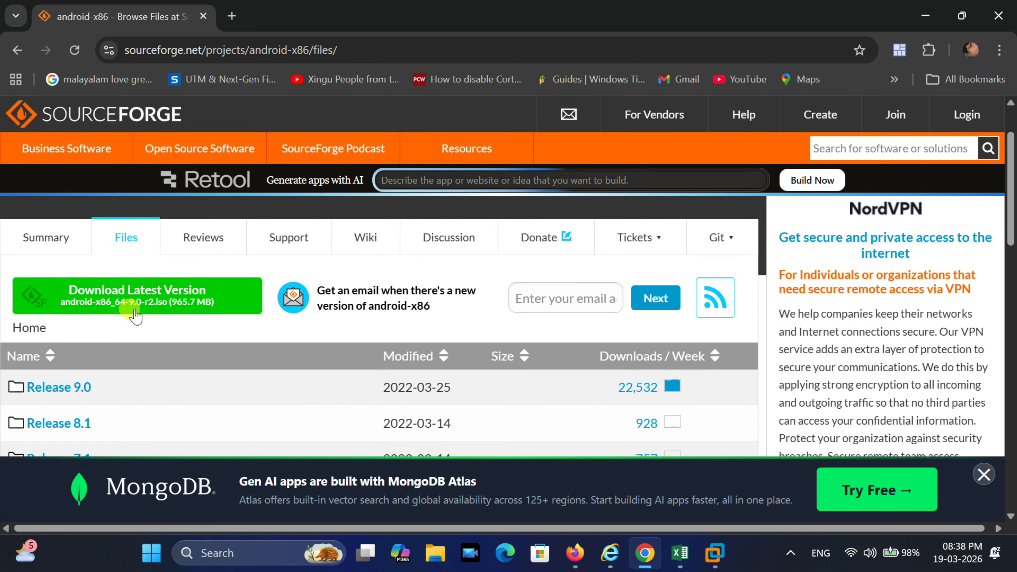
pyautogui.click(159, 296)
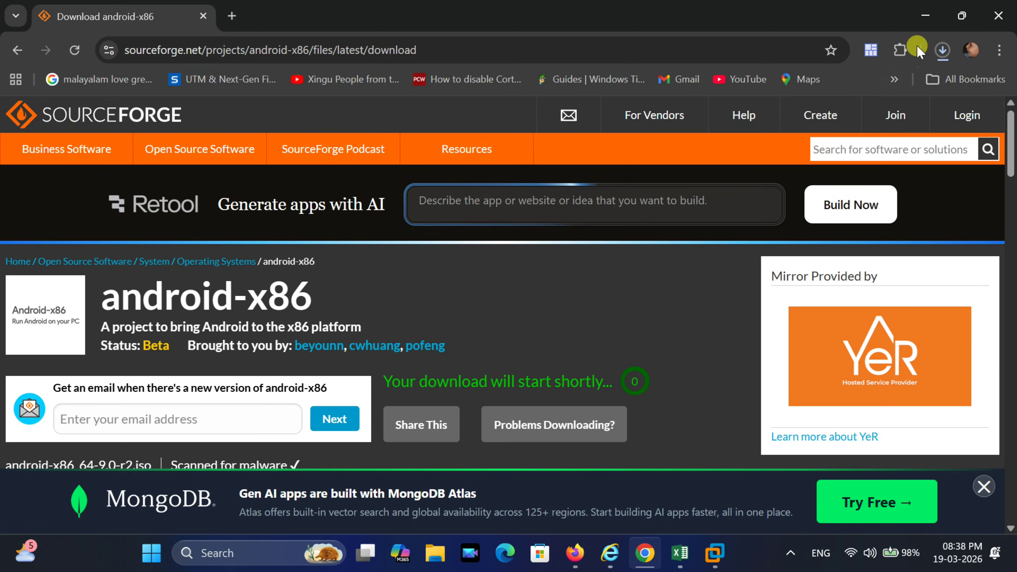
# Check the ISO in the browser's recent download history and minimize the browser window
pyautogui.click(943, 50)
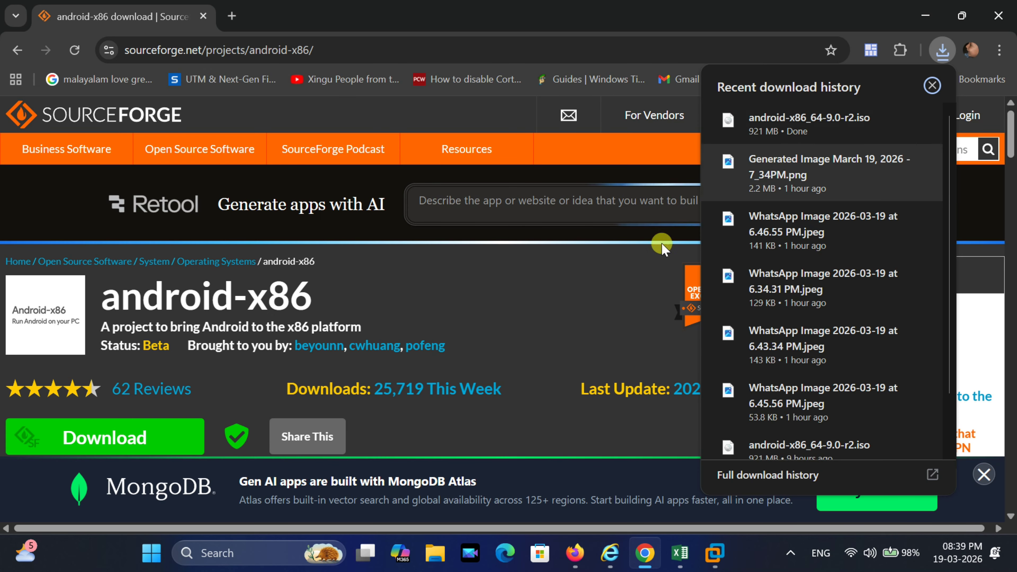
pyautogui.click(651, 260)
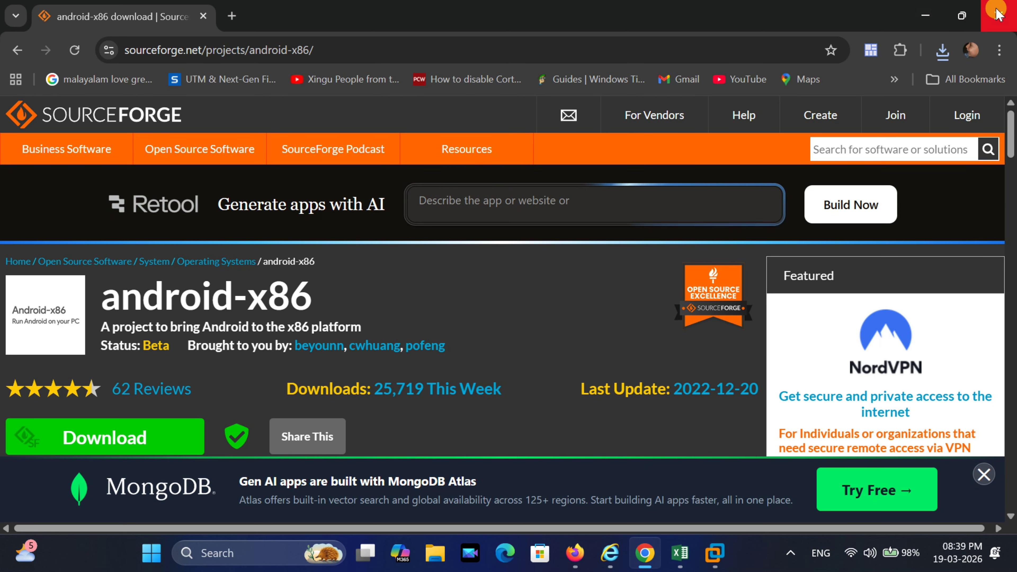
pyautogui.click(924, 17)
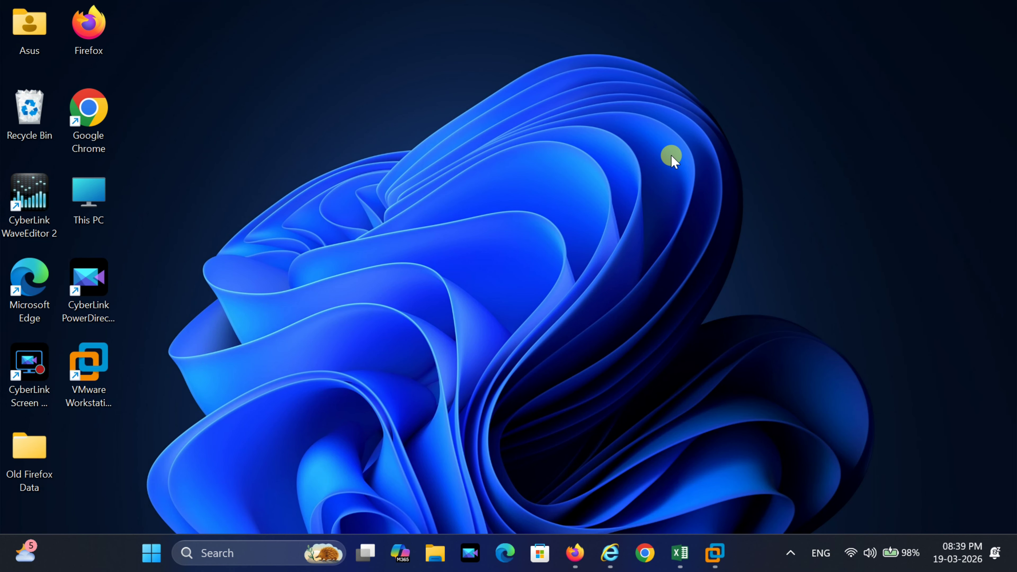
# Switch to VMware Workstation and start creating a new virtual machine with the Typical configuration
pyautogui.click(714, 553)
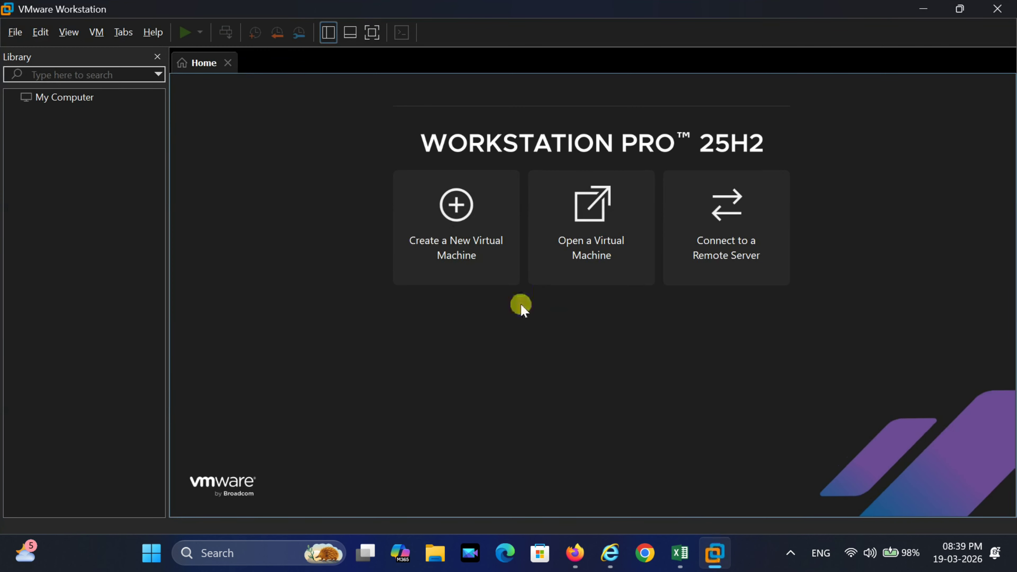
pyautogui.click(454, 216)
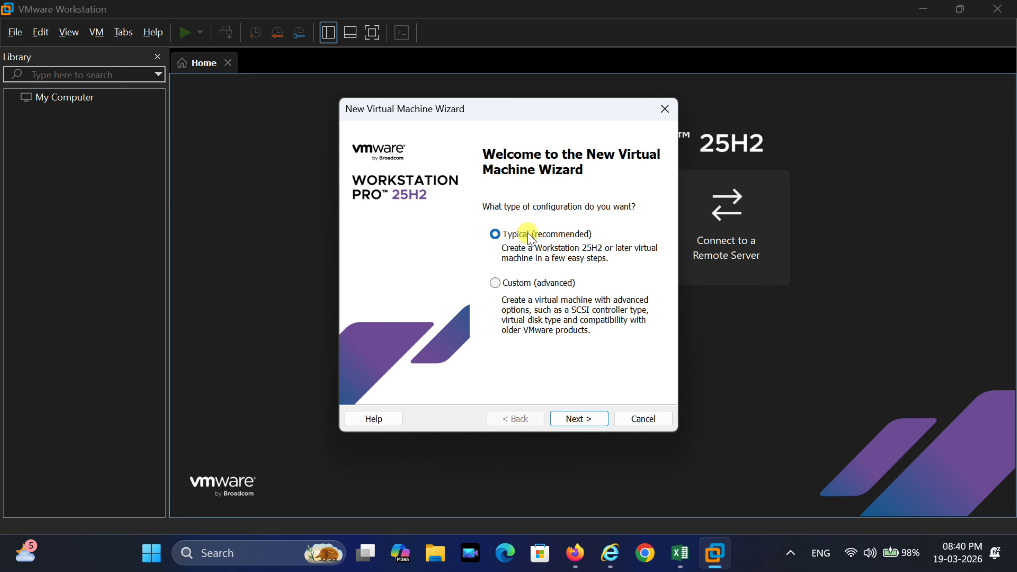
pyautogui.click(578, 418)
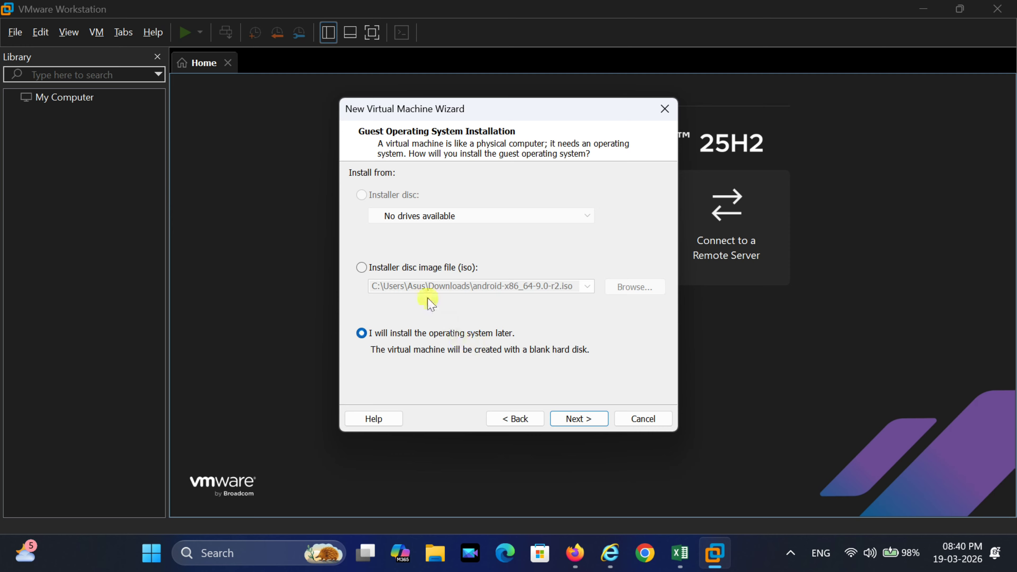
# Set the guest system to install from the disc image android-x86_64-9.0-r2.iso in the Downloads folder
pyautogui.click(362, 267)
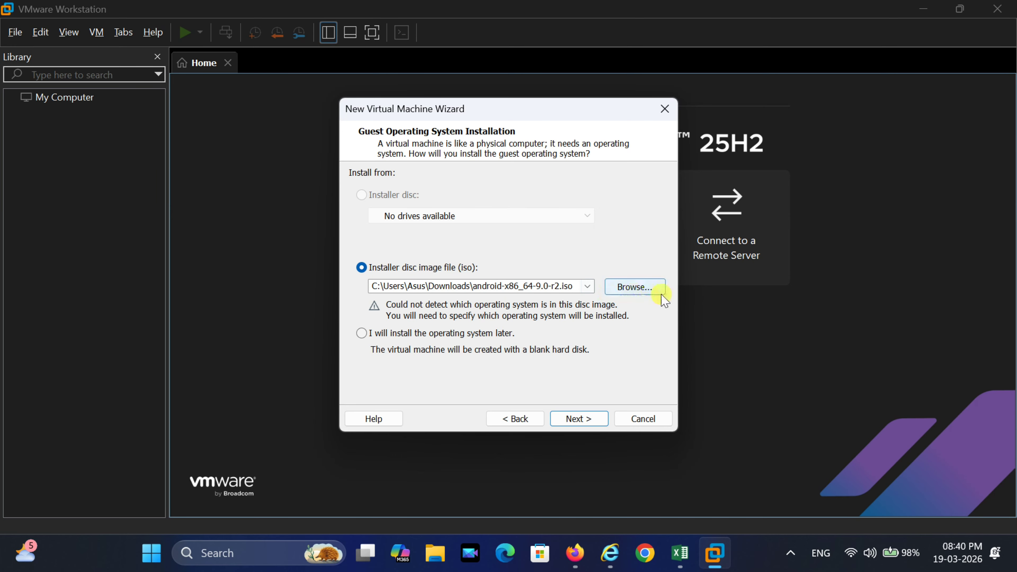
pyautogui.click(649, 288)
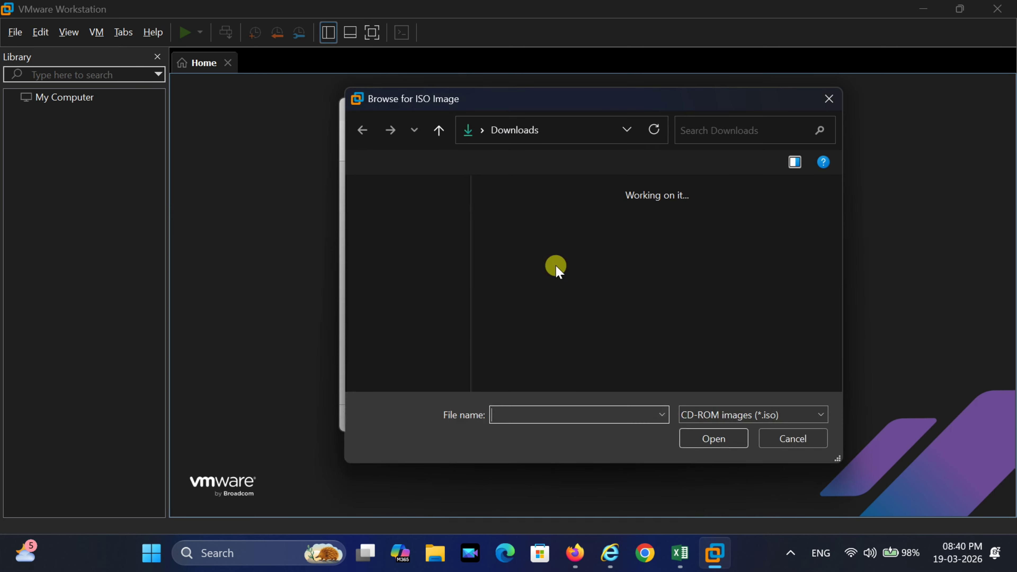
pyautogui.click(527, 252)
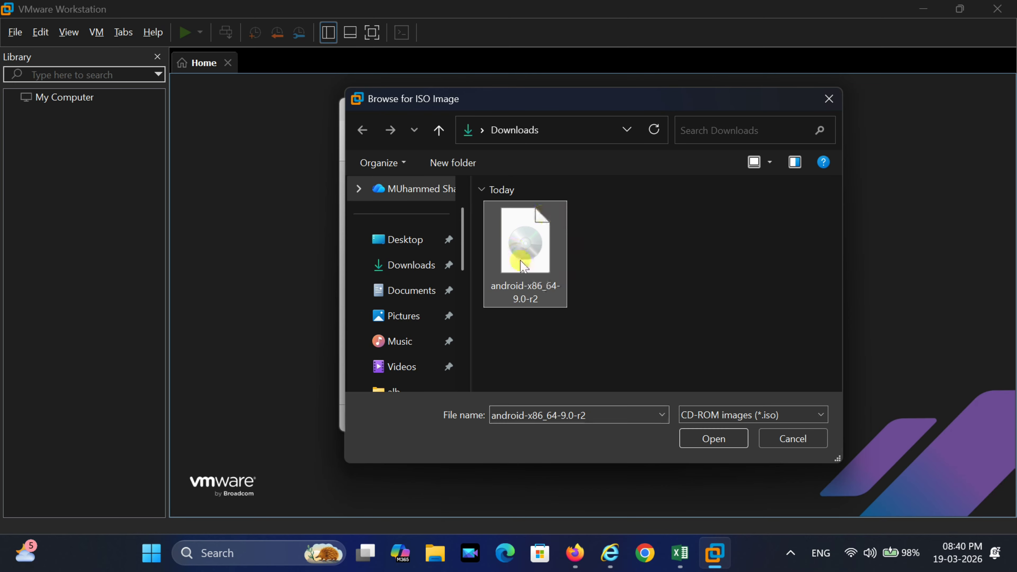
pyautogui.click(697, 438)
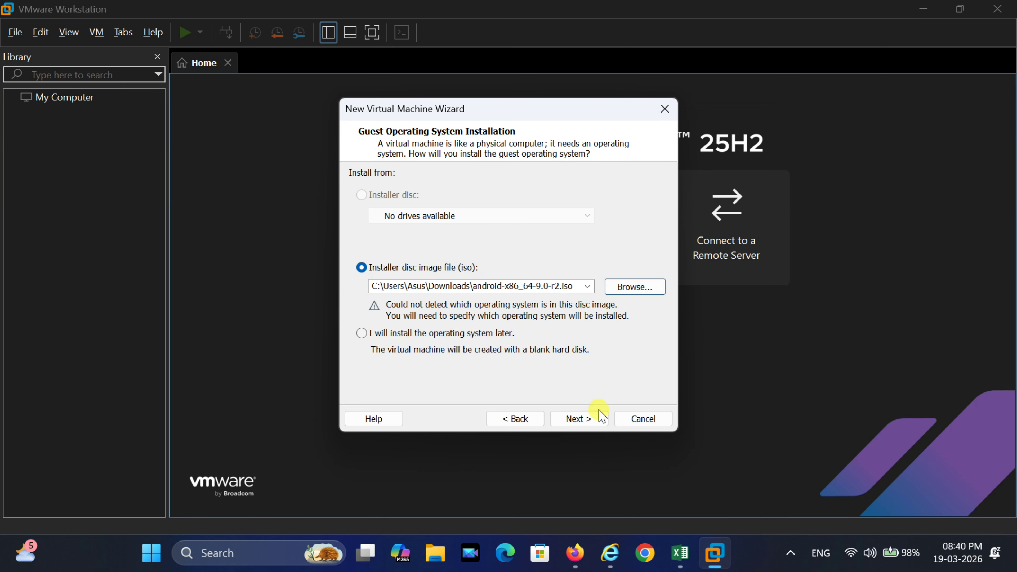
pyautogui.click(578, 418)
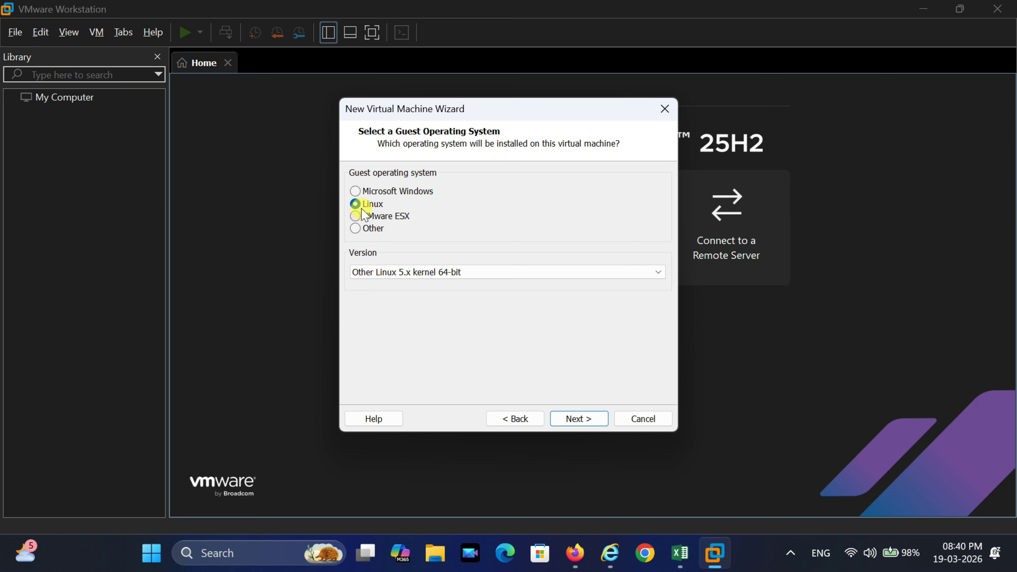
# Set the Linux guest operating system version to Other Linux 6.x kernel 64-bit
pyautogui.click(438, 272)
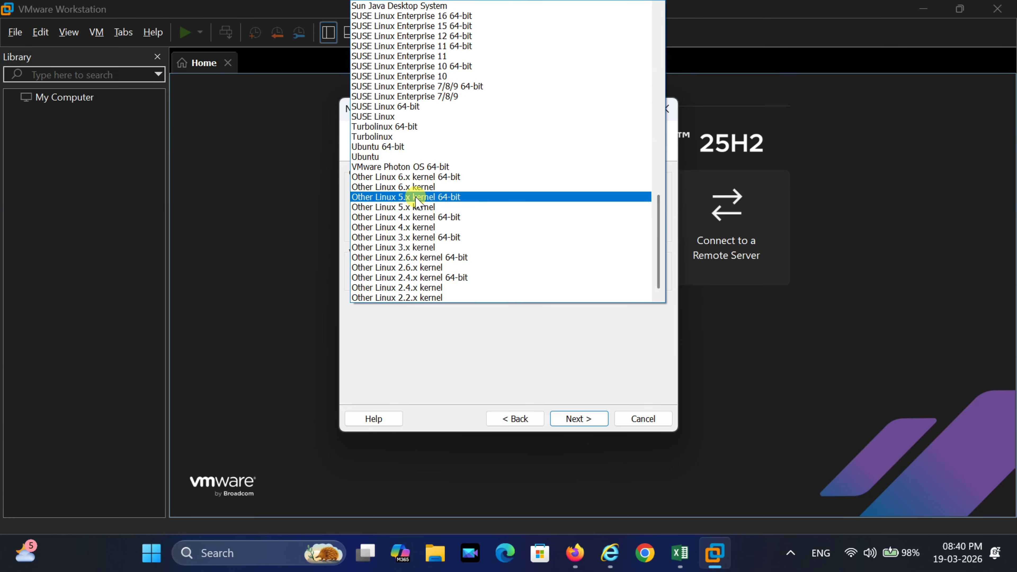
pyautogui.click(447, 178)
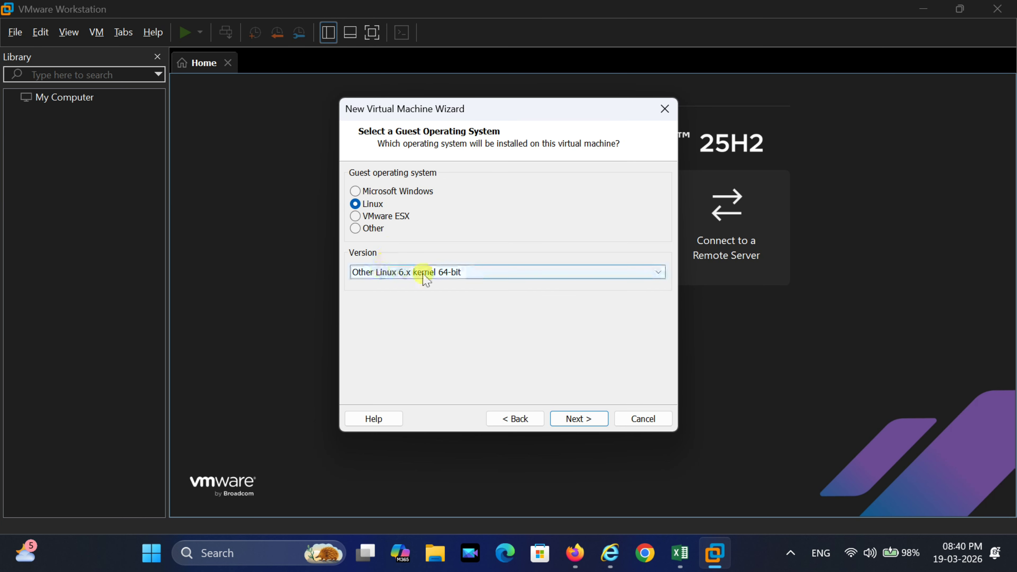
pyautogui.click(585, 419)
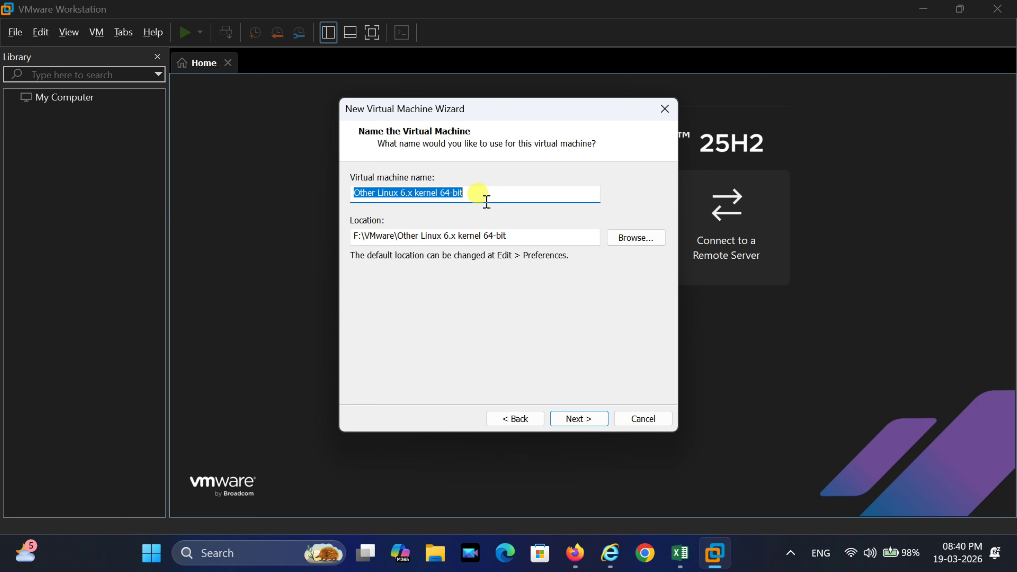
# Name the virtual machine Android and set its maximum disk size to 20 GB, split into multiple files
pyautogui.write('Android')
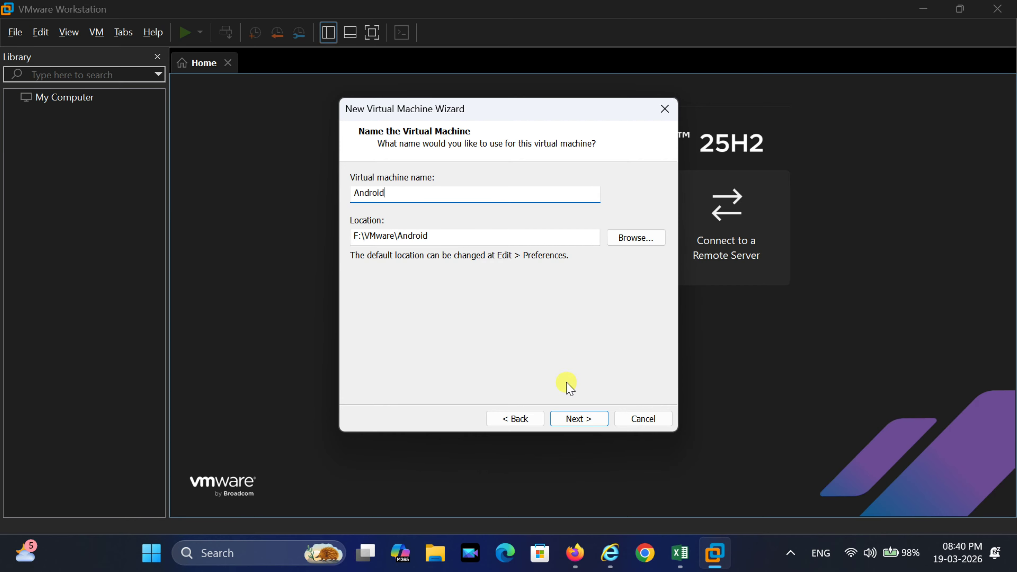
pyautogui.click(586, 420)
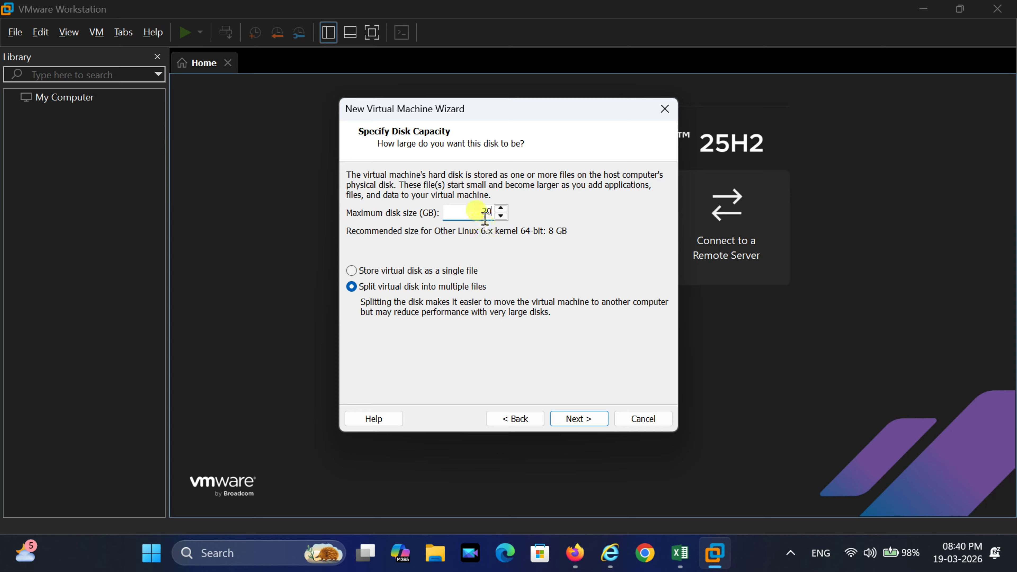
pyautogui.click(579, 419)
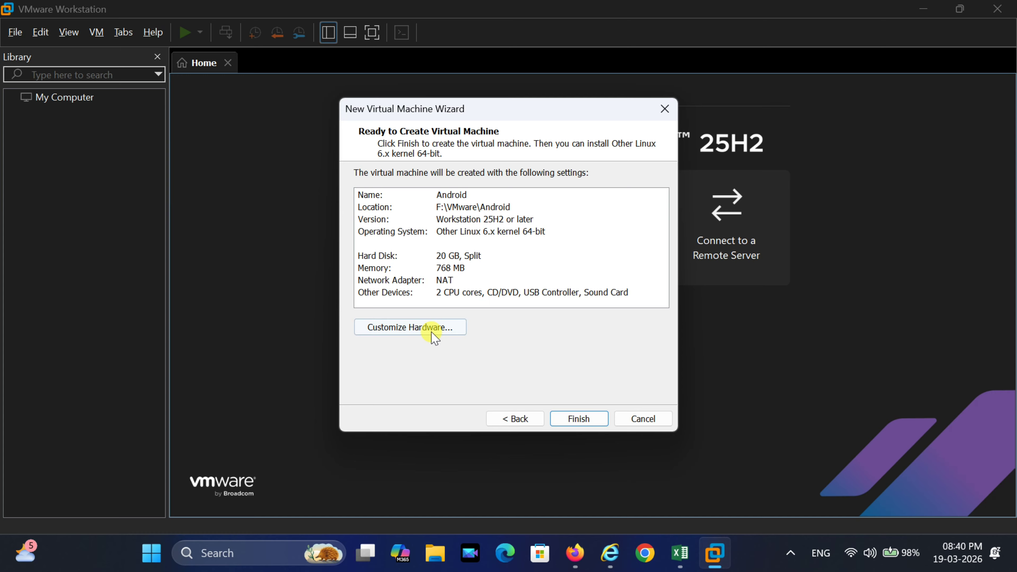
# Customize the virtual machine's hardware by setting its memory to 2 GB (2048 MB)
pyautogui.click(413, 331)
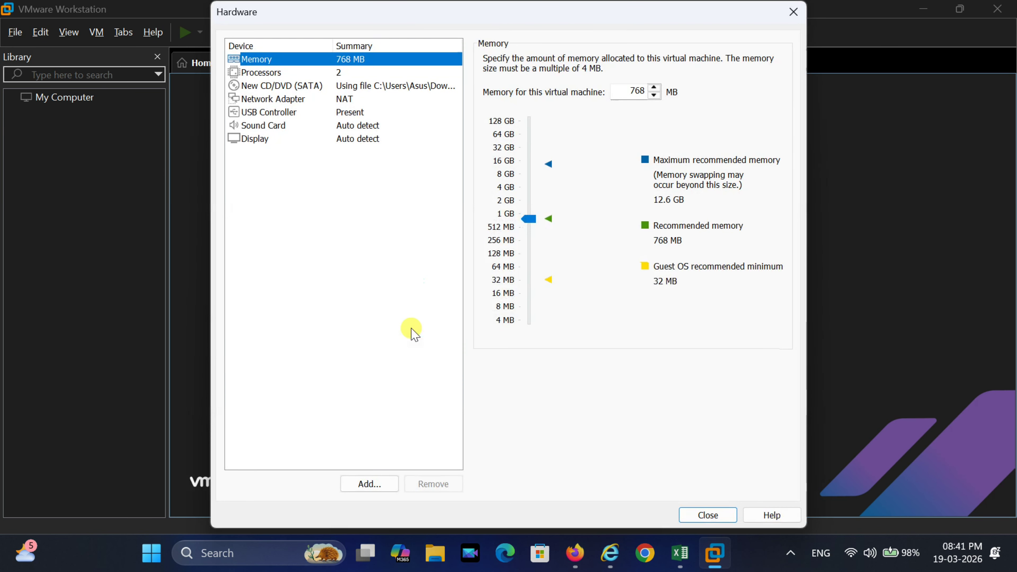
pyautogui.click(505, 200)
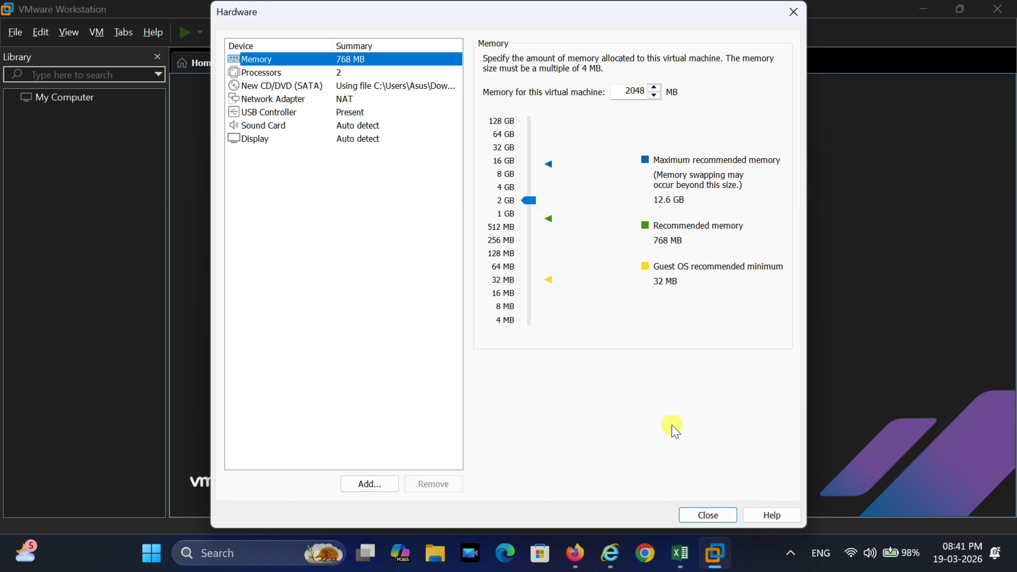
pyautogui.click(707, 515)
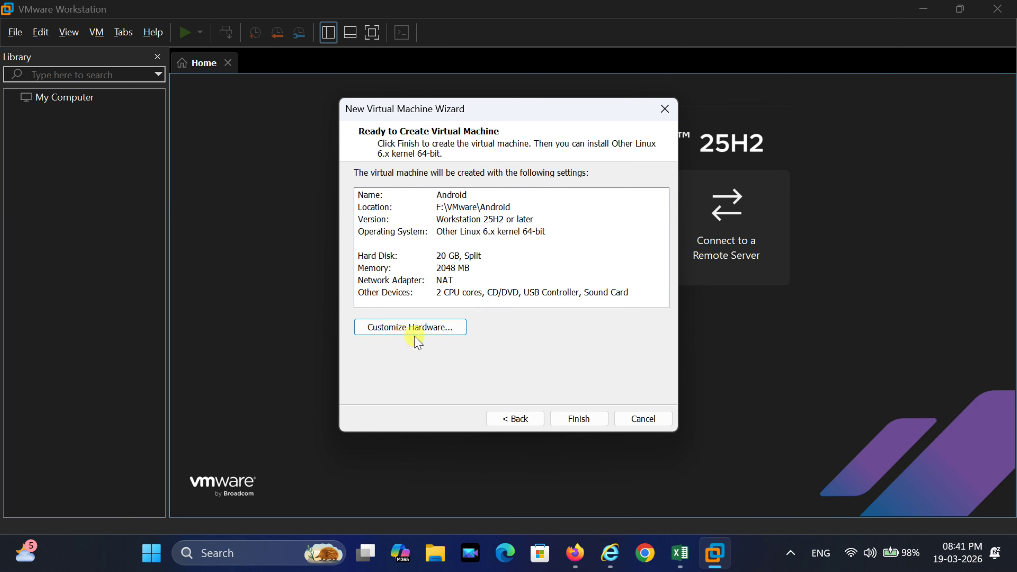
# Finish creating the Android virtual machine and power it on, dismissing the guest installation notice
pyautogui.click(577, 418)
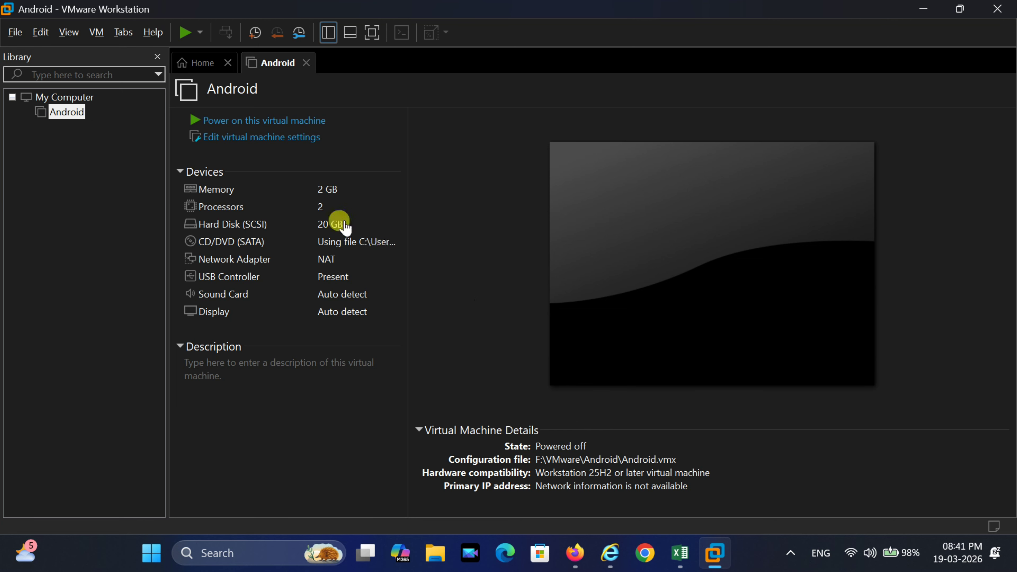
pyautogui.click(240, 122)
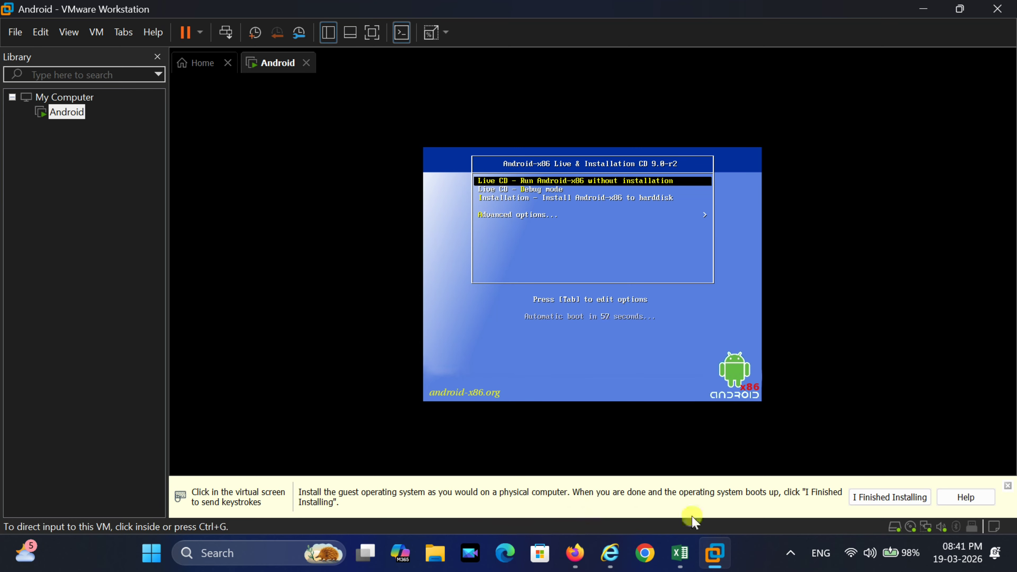
pyautogui.click(884, 497)
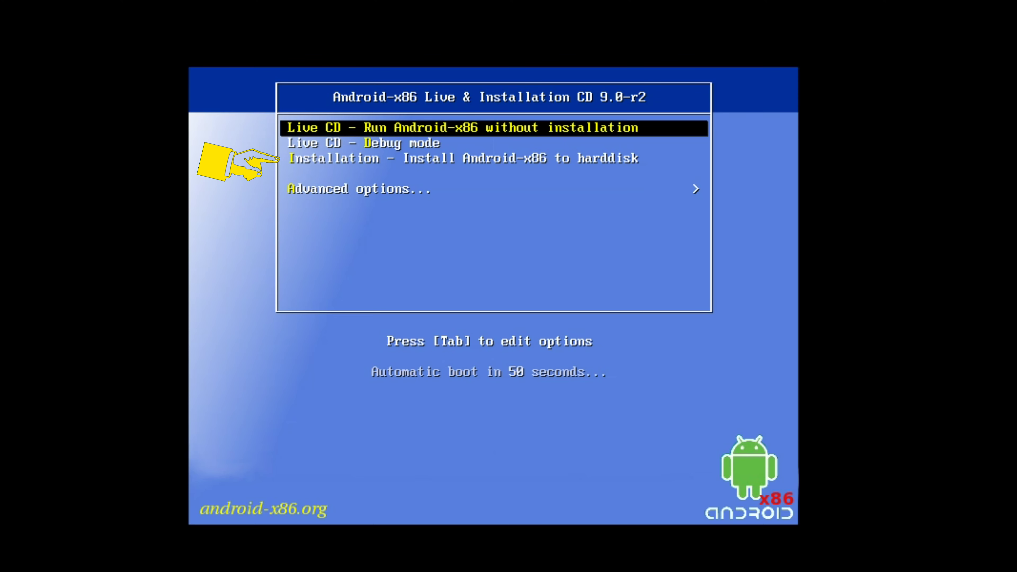
# Boot the installer with the option to install Android-x86 to the hard disk
pyautogui.press('Down')
pyautogui.press('Down')
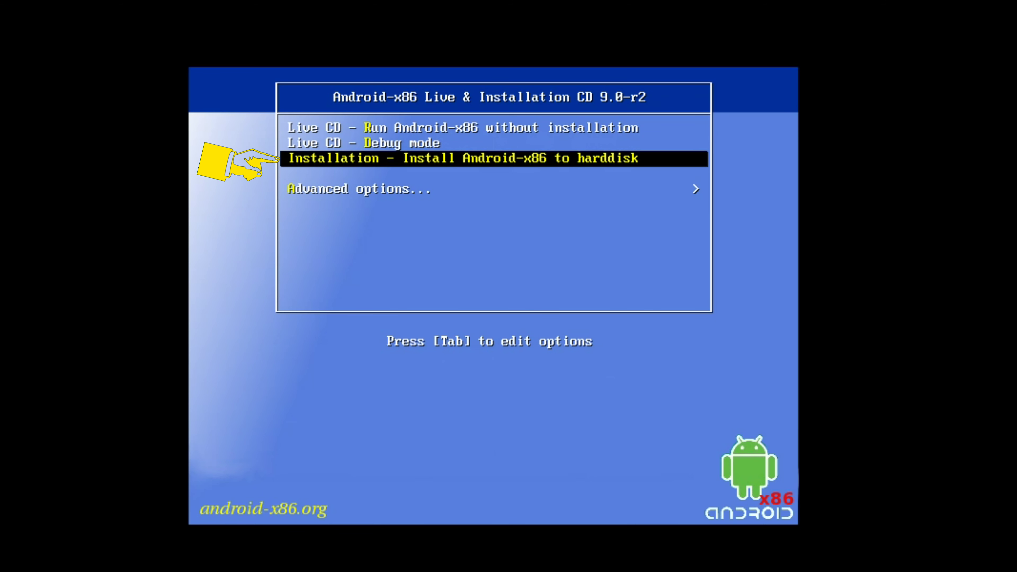
pyautogui.press('Return')
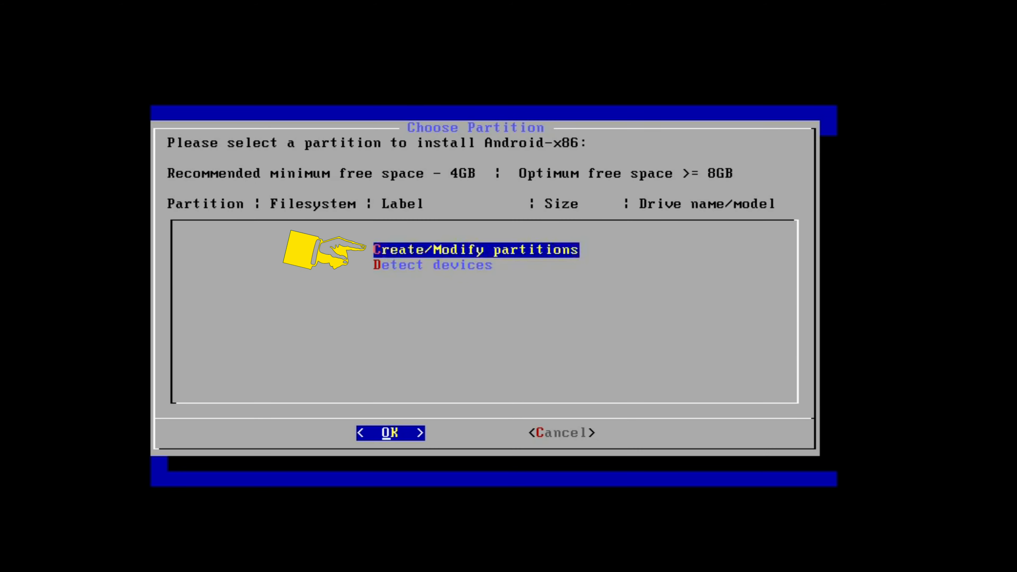
# Choose to create or modify partitions and decline using GPT
pyautogui.press('Down')
pyautogui.press('Up')
pyautogui.press('Return')
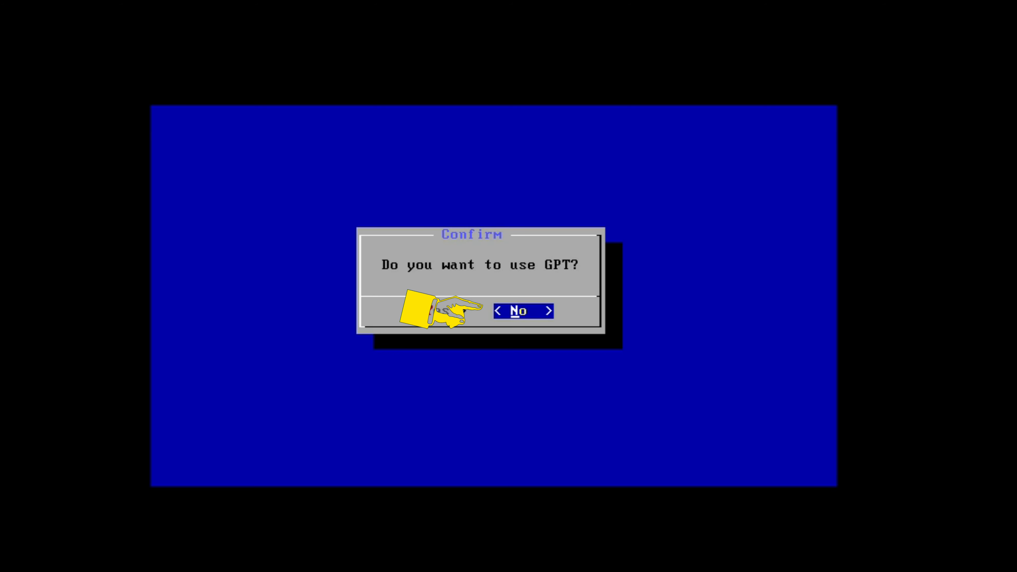
pyautogui.press('Return')
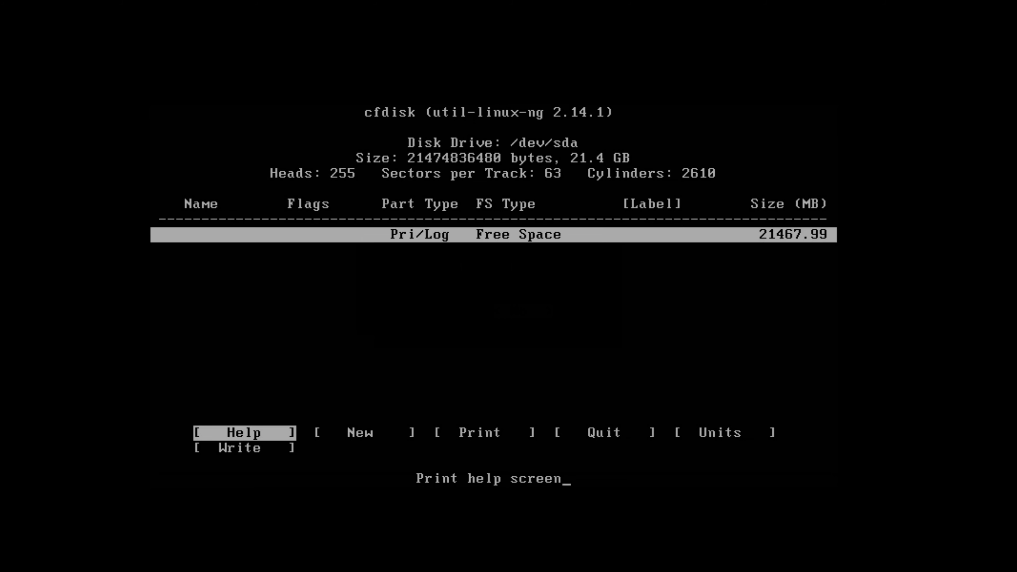
# Create a new primary partition of 21467.98 MB from the free space on /dev/sda
pyautogui.press('Right')
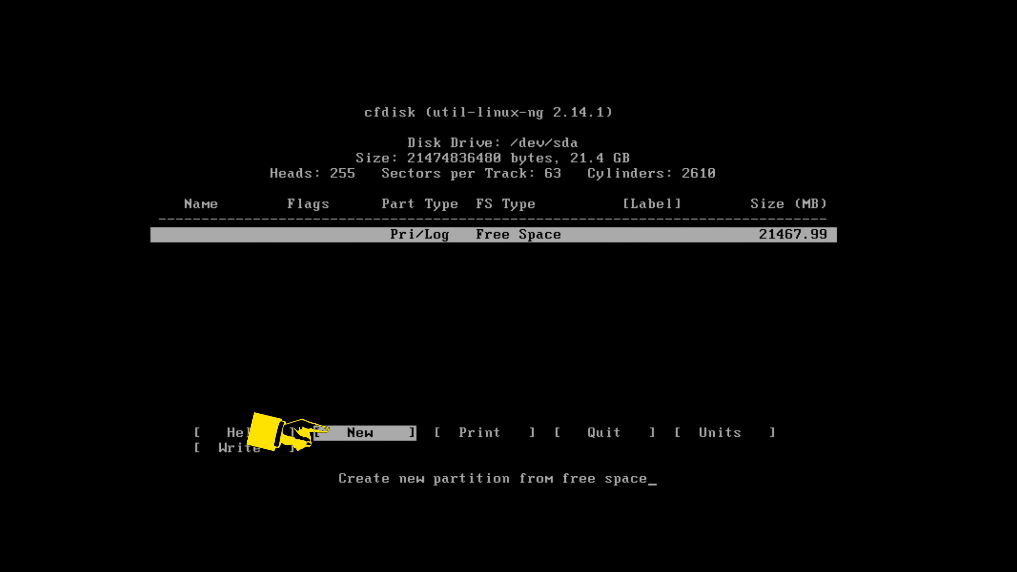
pyautogui.press('Return')
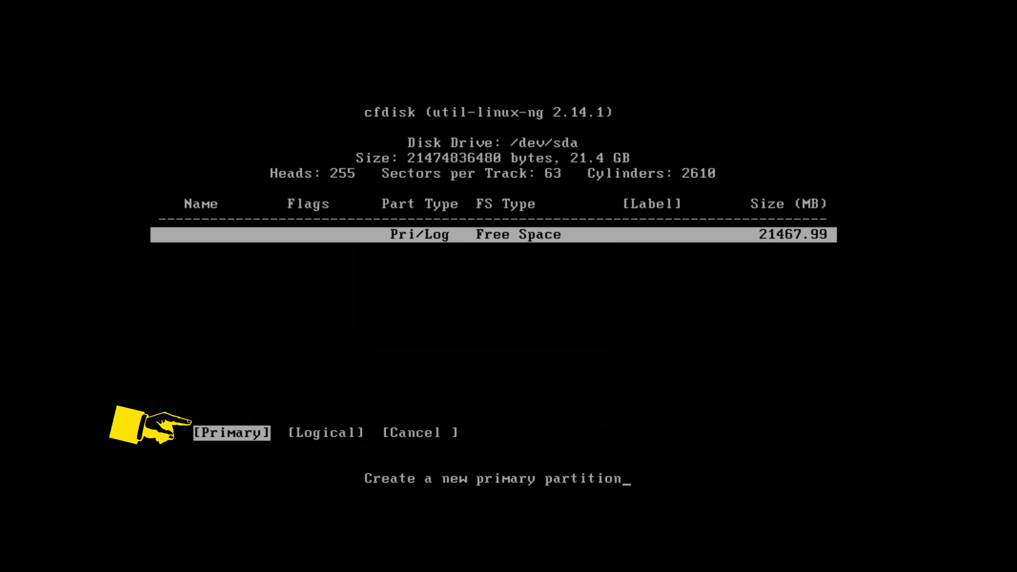
pyautogui.press('Return')
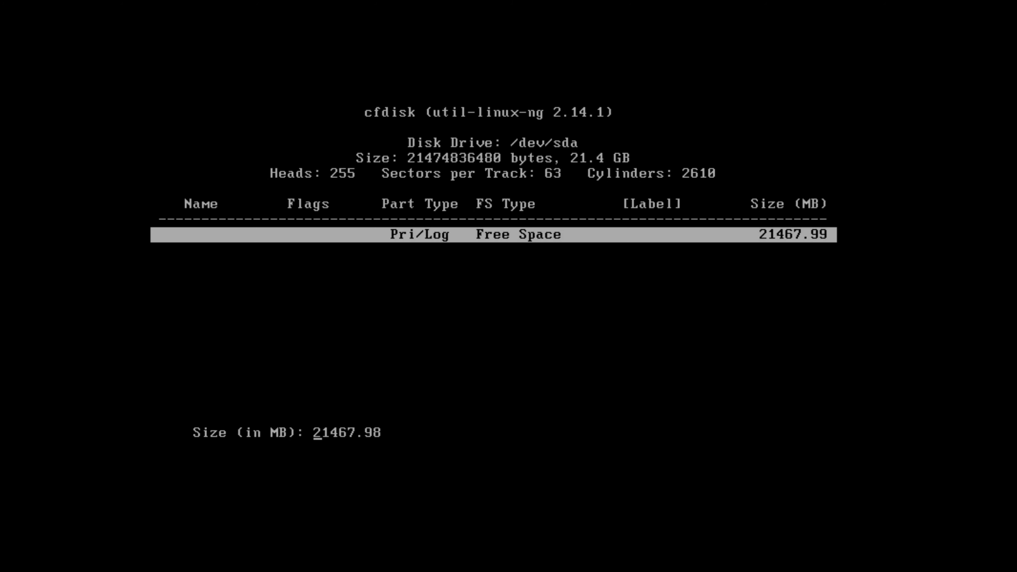
pyautogui.press('Return')
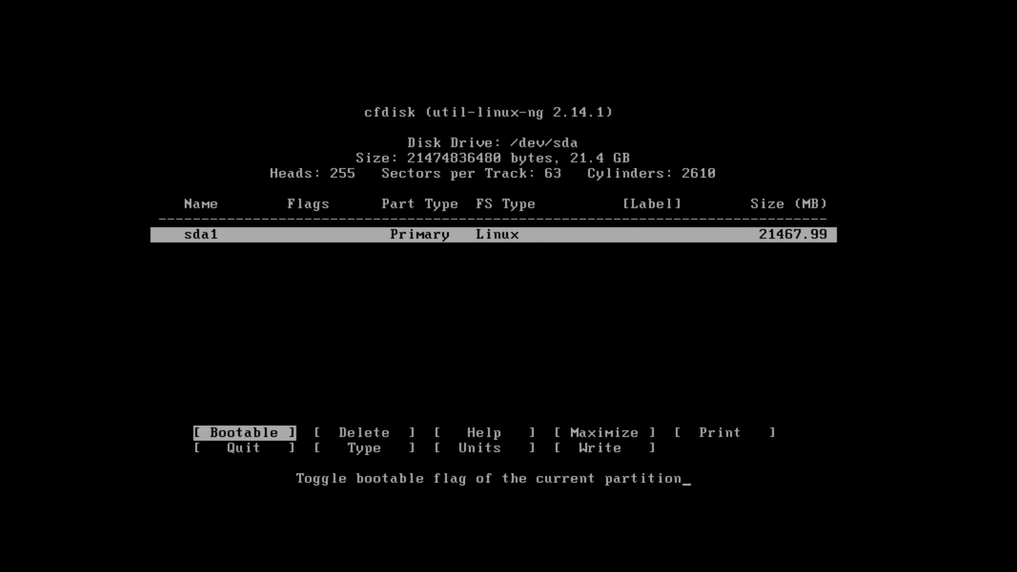
# Write the partition table to disk, answering yes to the confirmation
pyautogui.press('Down')
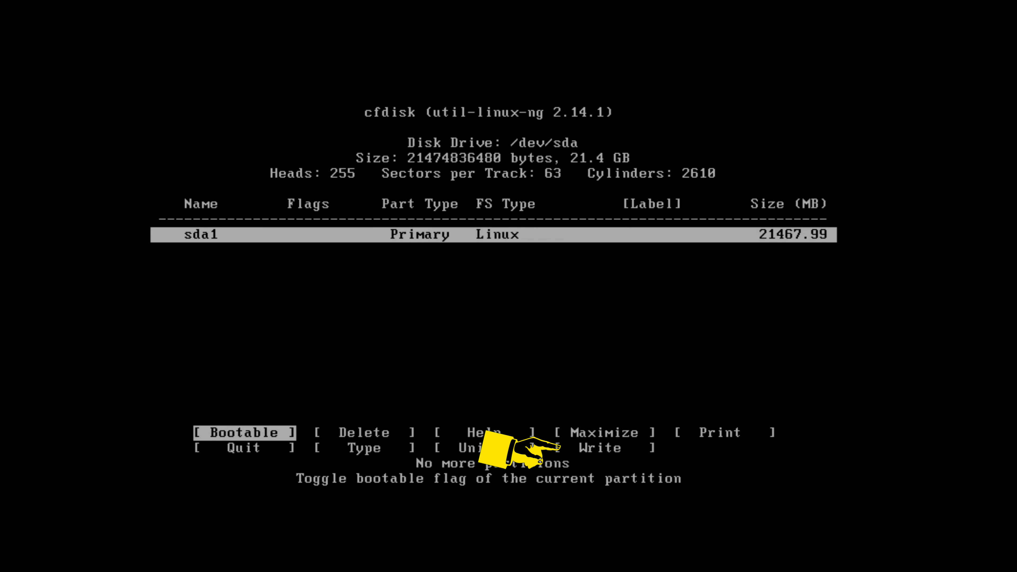
pyautogui.press('Right')
pyautogui.press('Right')
pyautogui.press('Right')
pyautogui.press('Right')
pyautogui.press('Right')
pyautogui.press('Right')
pyautogui.press('Right')
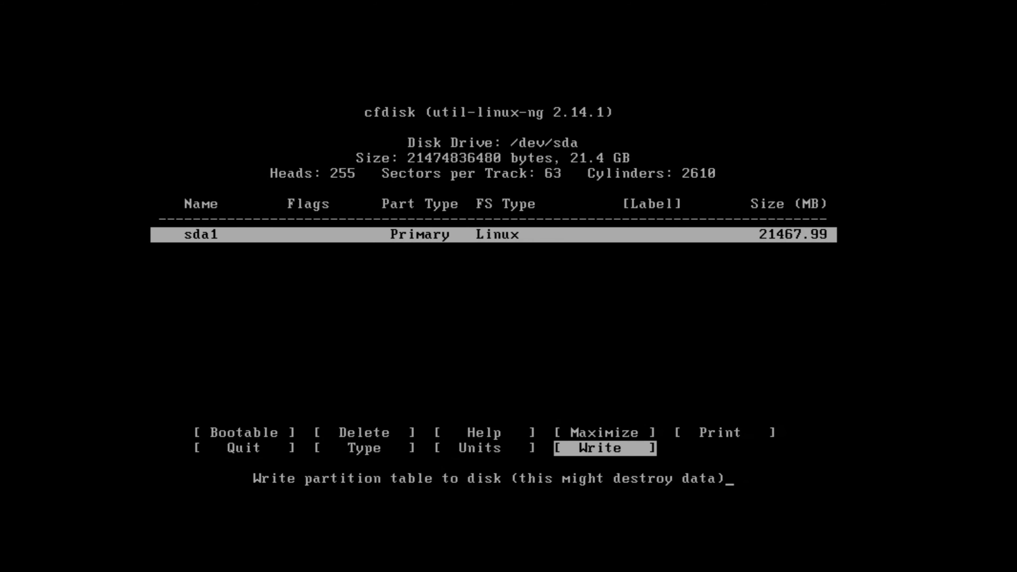
pyautogui.press('Return')
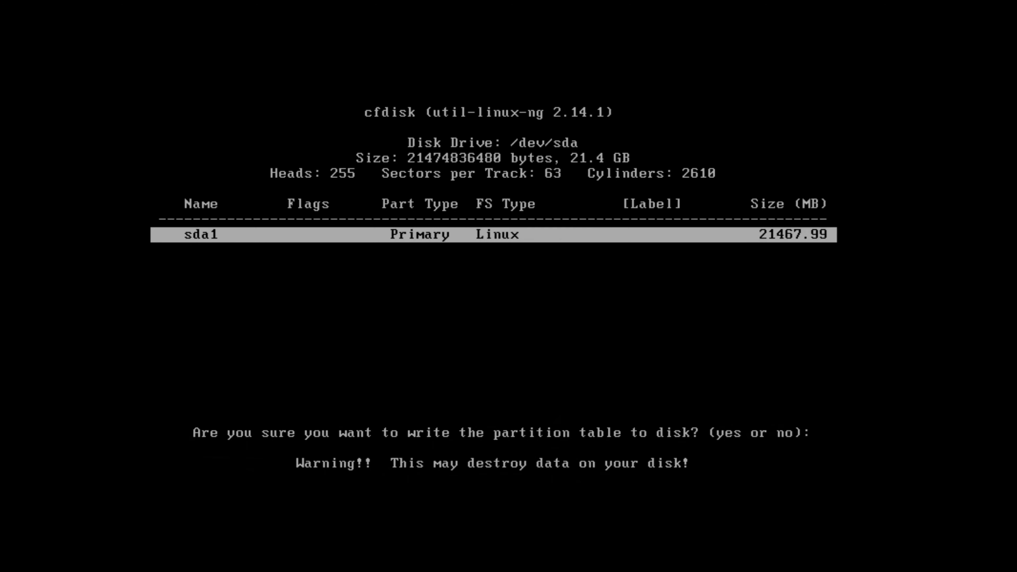
pyautogui.write('yes')
pyautogui.press('Return')
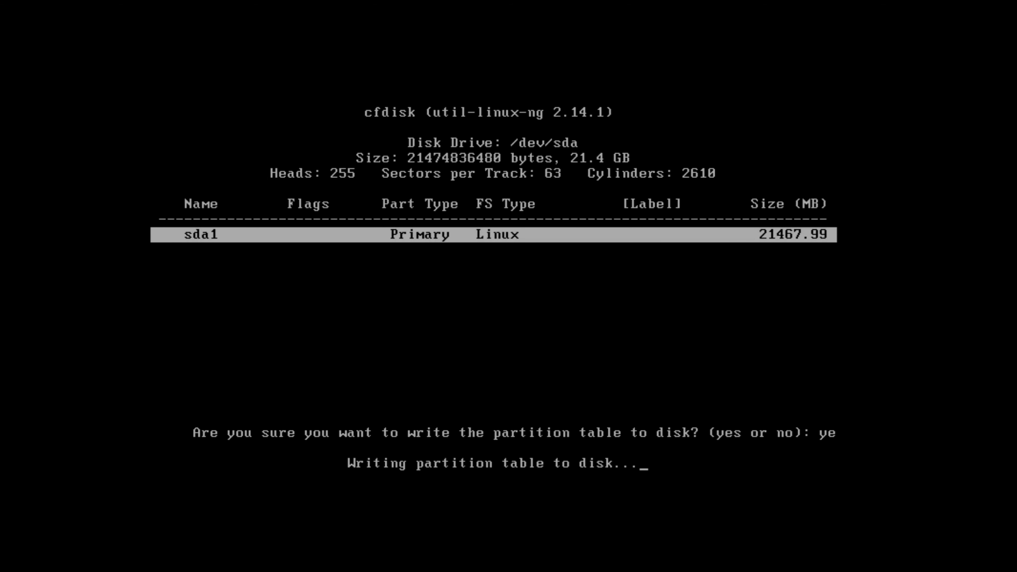
# Quit cfdisk and return to the installer's partition selection
pyautogui.press('Down')
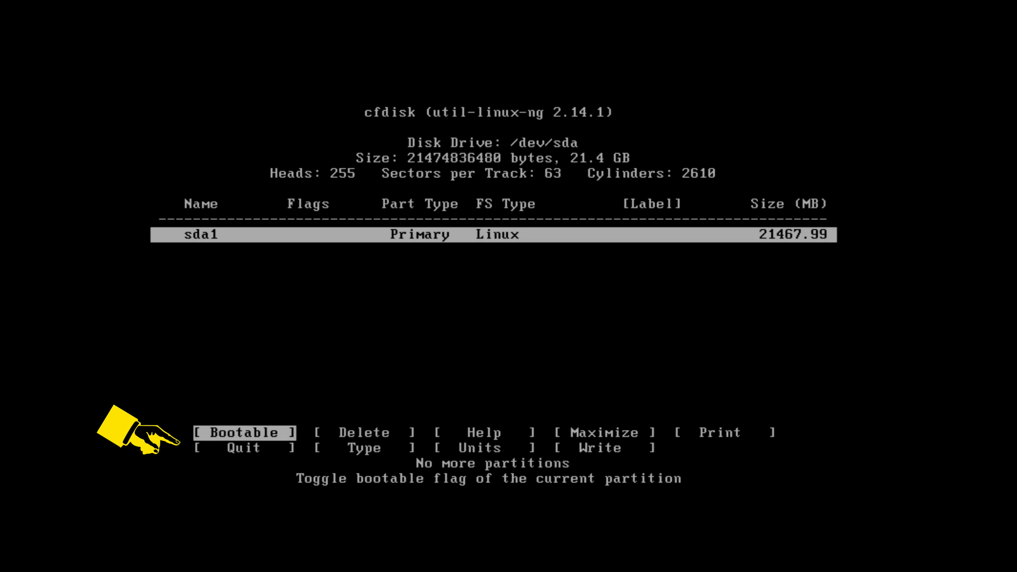
pyautogui.press('Right')
pyautogui.press('Right')
pyautogui.press('Right')
pyautogui.press('Right')
pyautogui.press('Right')
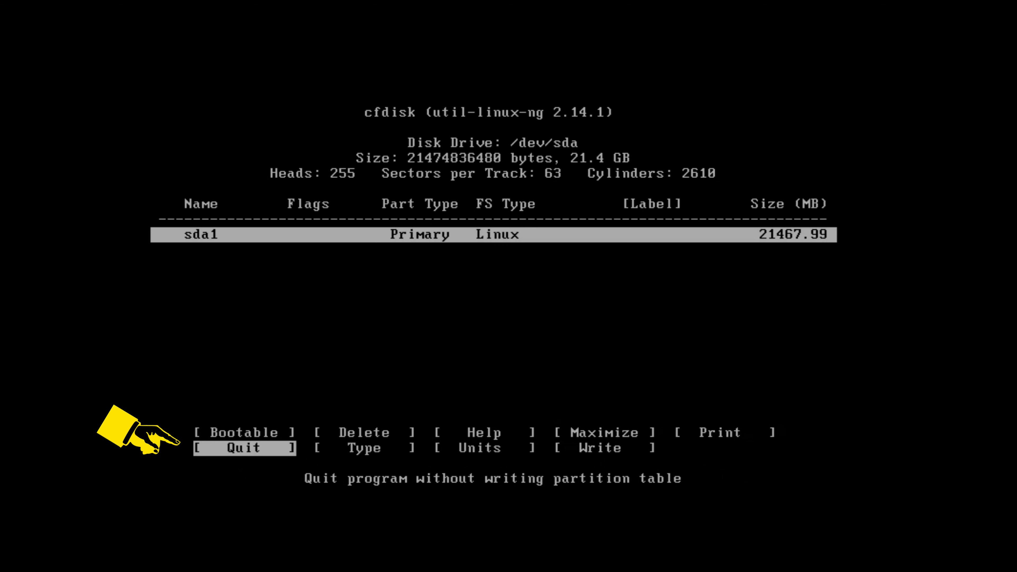
pyautogui.press('Return')
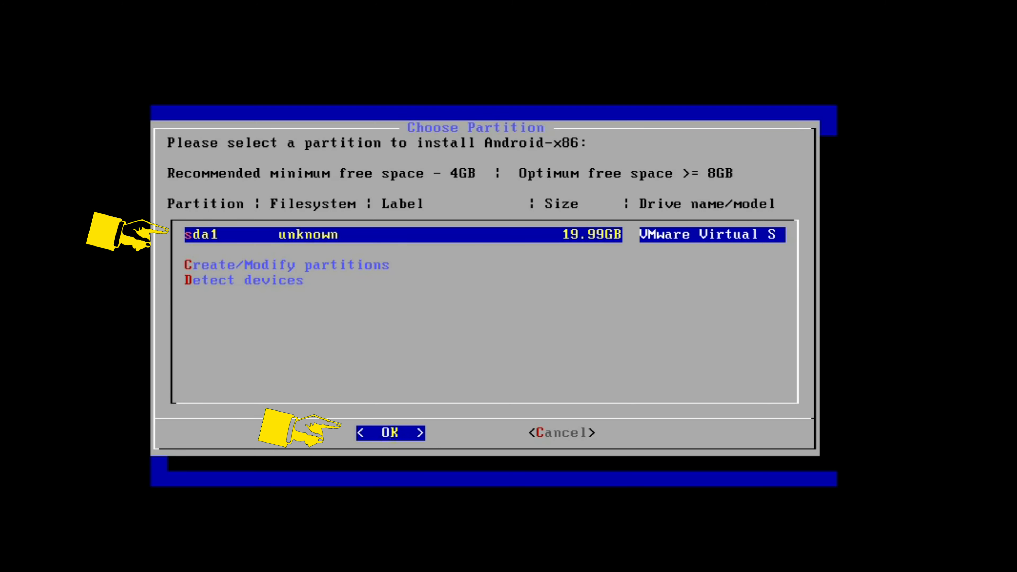
# Format partition sda1 as ext4 for the Android-x86 installation and choose to install the GRUB boot loader
pyautogui.press('Return')
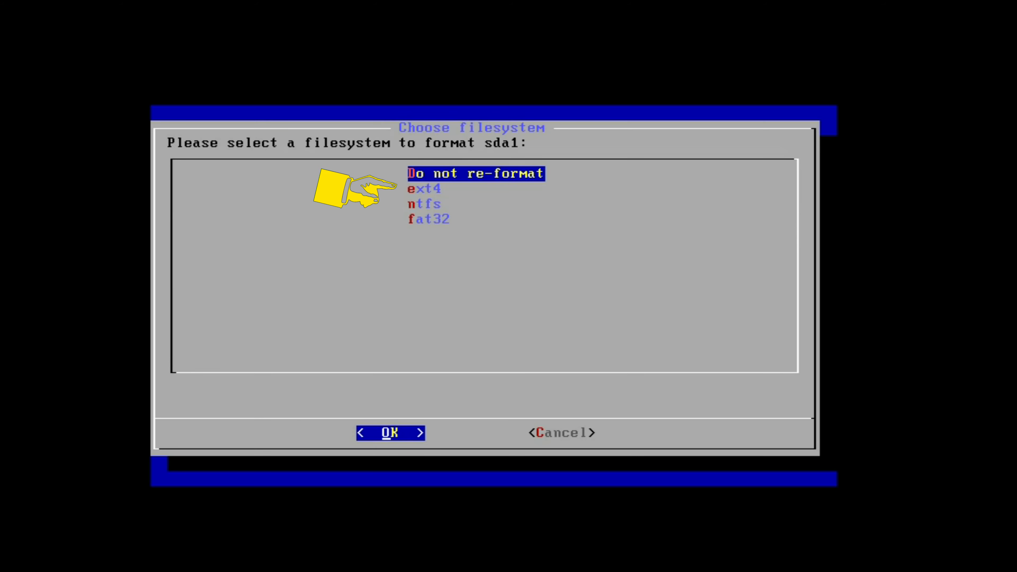
pyautogui.press('Down')
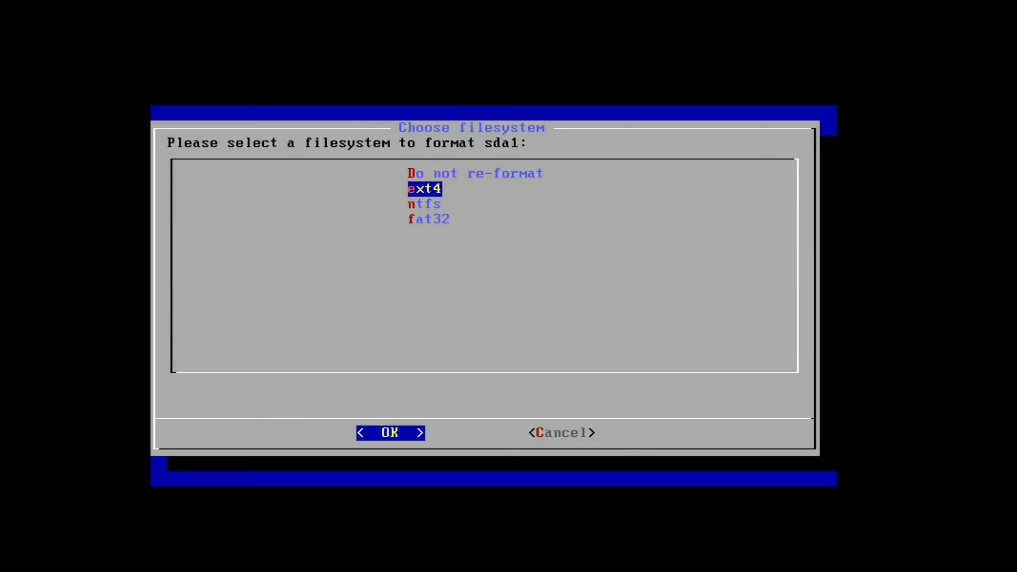
pyautogui.press('Return')
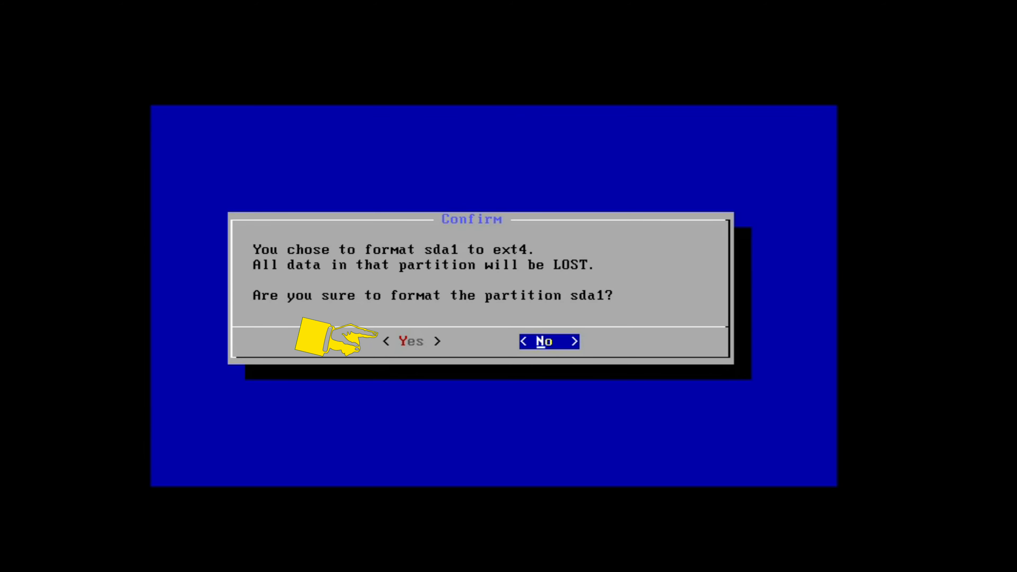
pyautogui.press('Left')
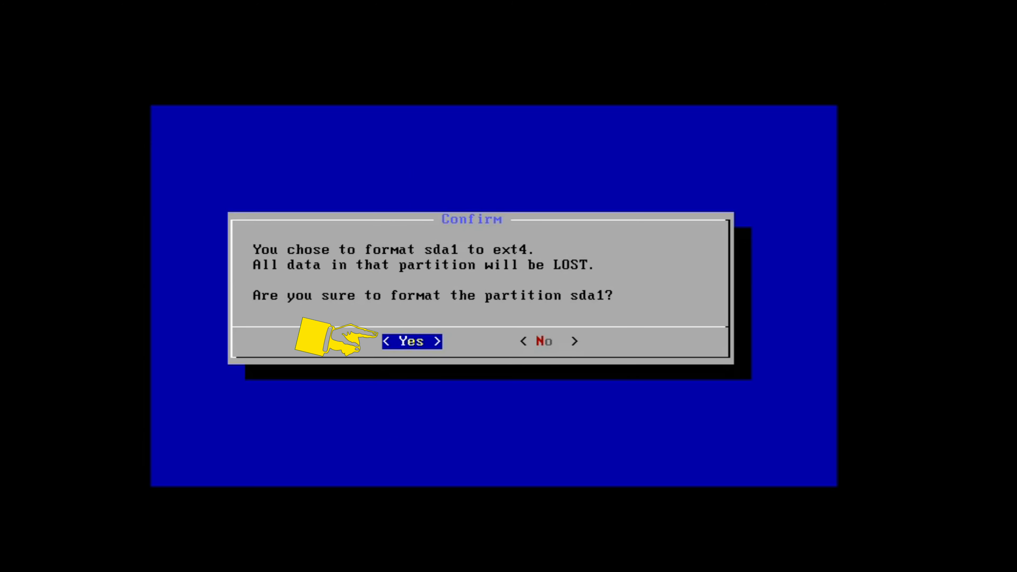
pyautogui.press('Return')
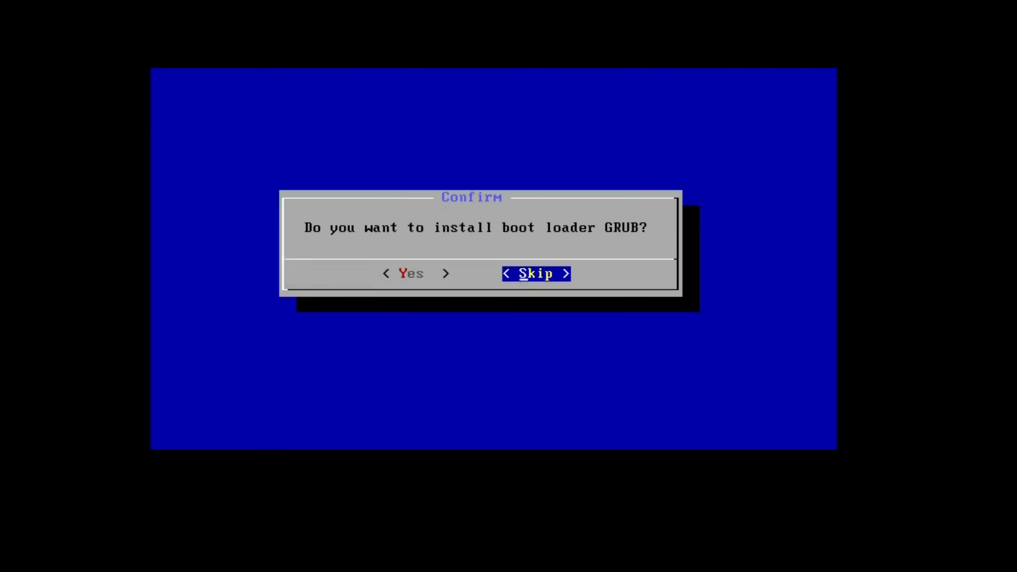
pyautogui.press('Left')
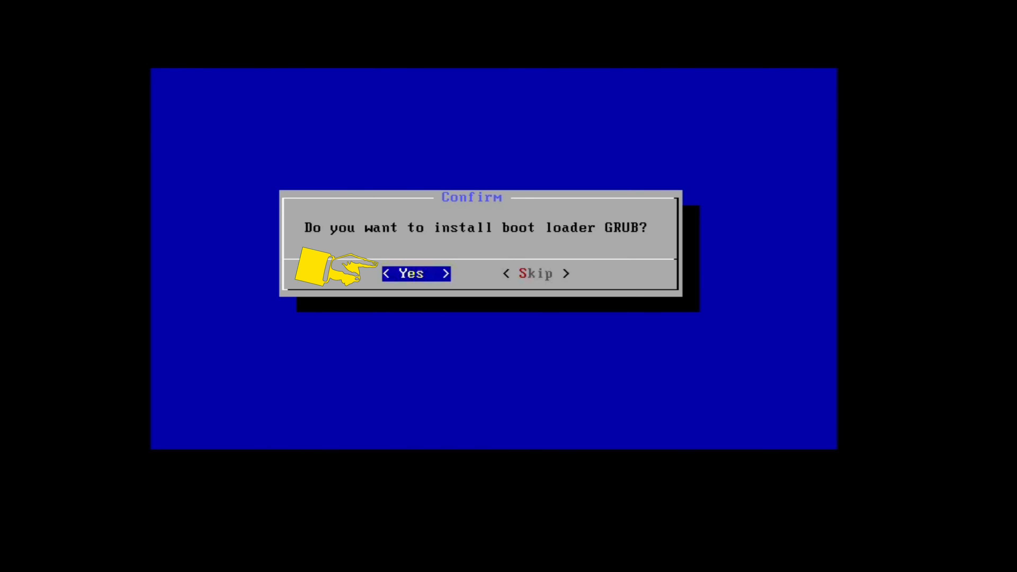
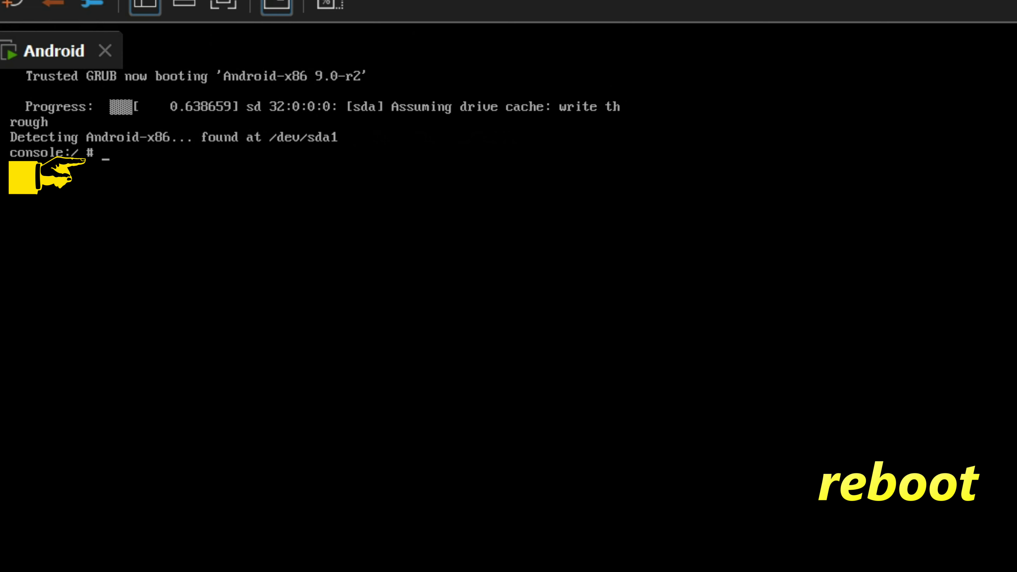
# Restart the virtual machine from the Android console with the reboot command
pyautogui.write('reboot')
pyautogui.press('Return')
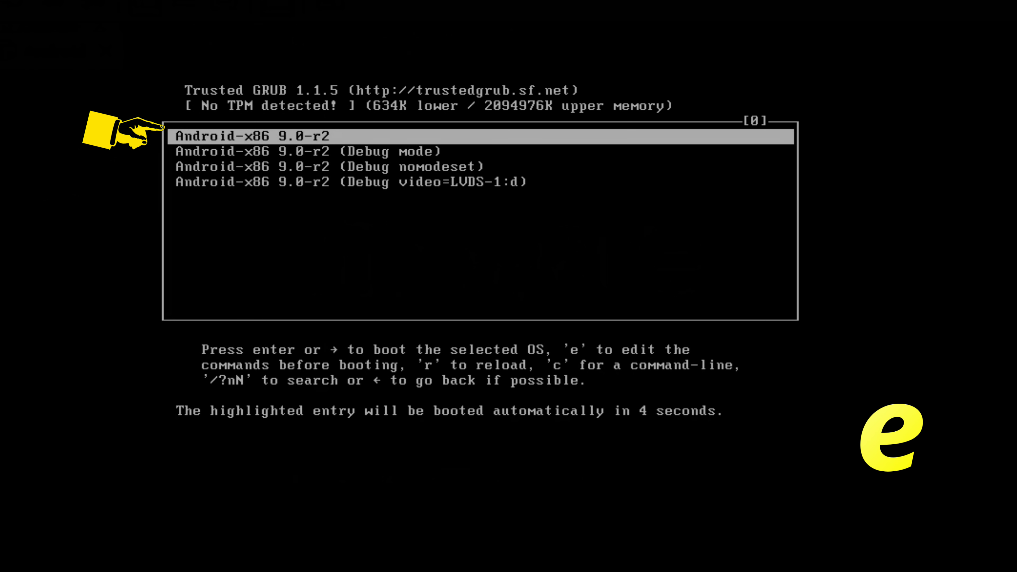
# Add nomodeset xforcevesa after quiet in the kernel line of the default Android-x86 9.0-r2 boot entry and boot it
pyautogui.press('e')
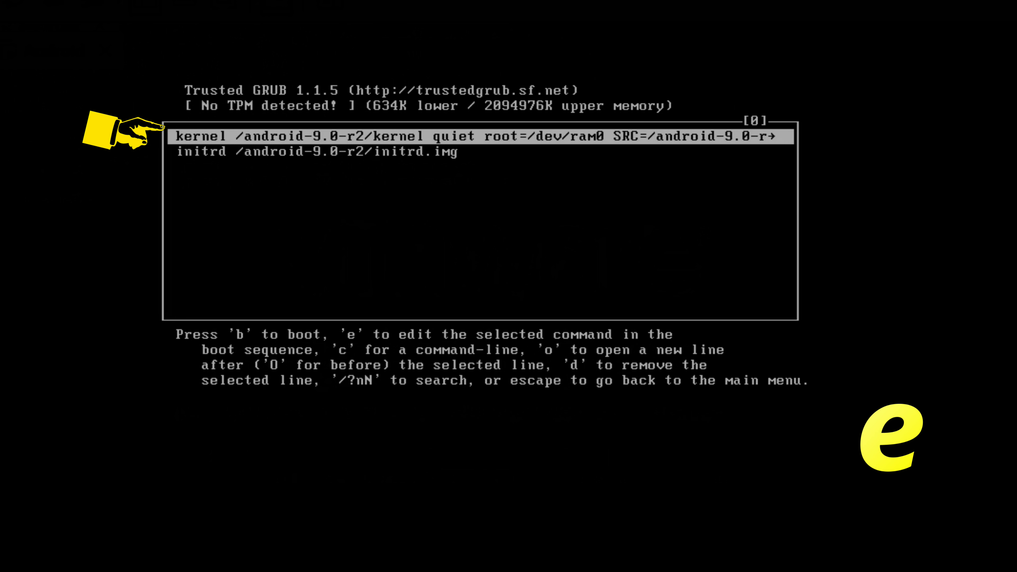
pyautogui.press('e')
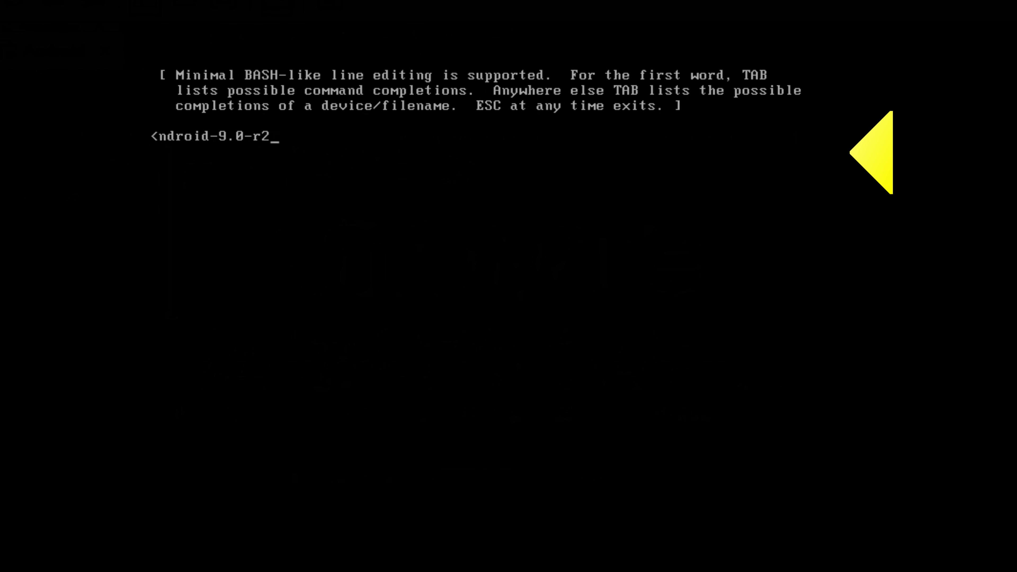
pyautogui.press('Left')
pyautogui.press('Left')
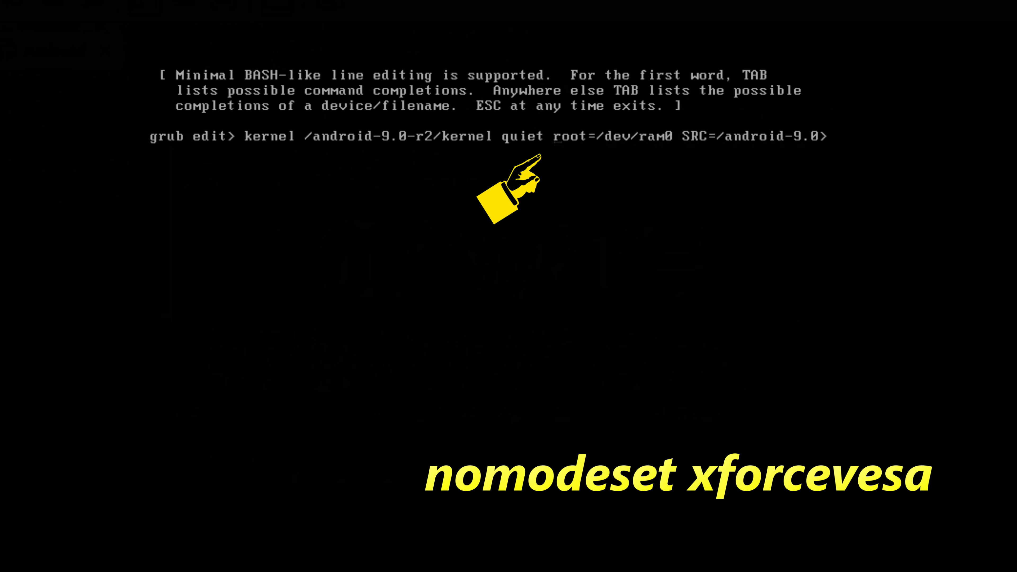
pyautogui.write('no')
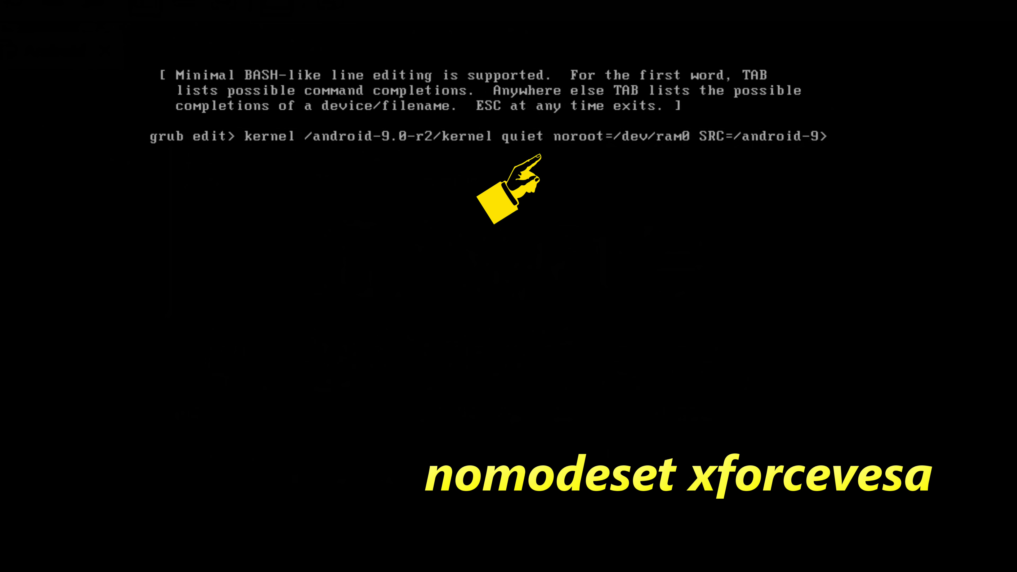
pyautogui.write('modeset ')
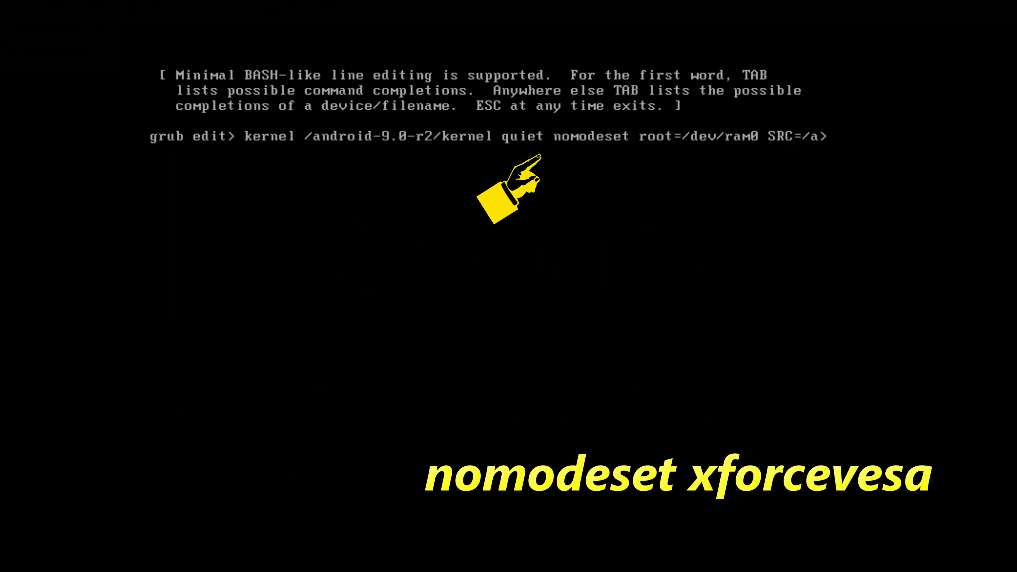
pyautogui.write('xforce')
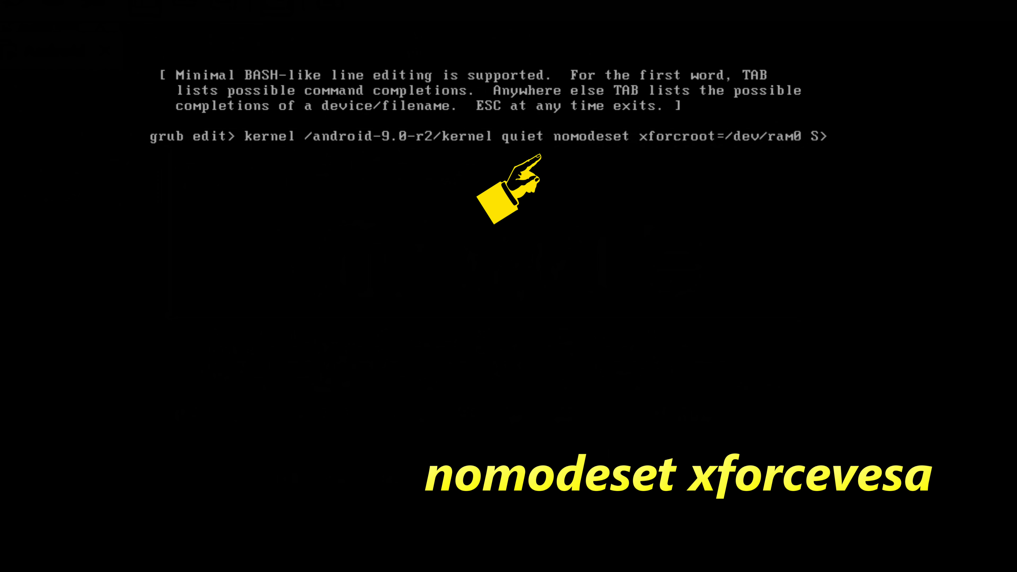
pyautogui.write('vesa')
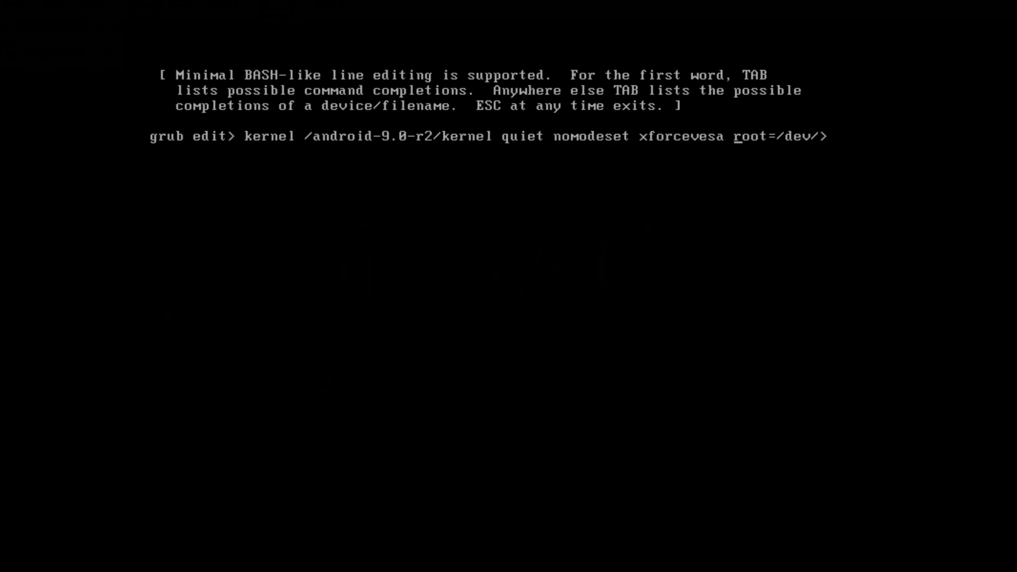
pyautogui.press('Return')
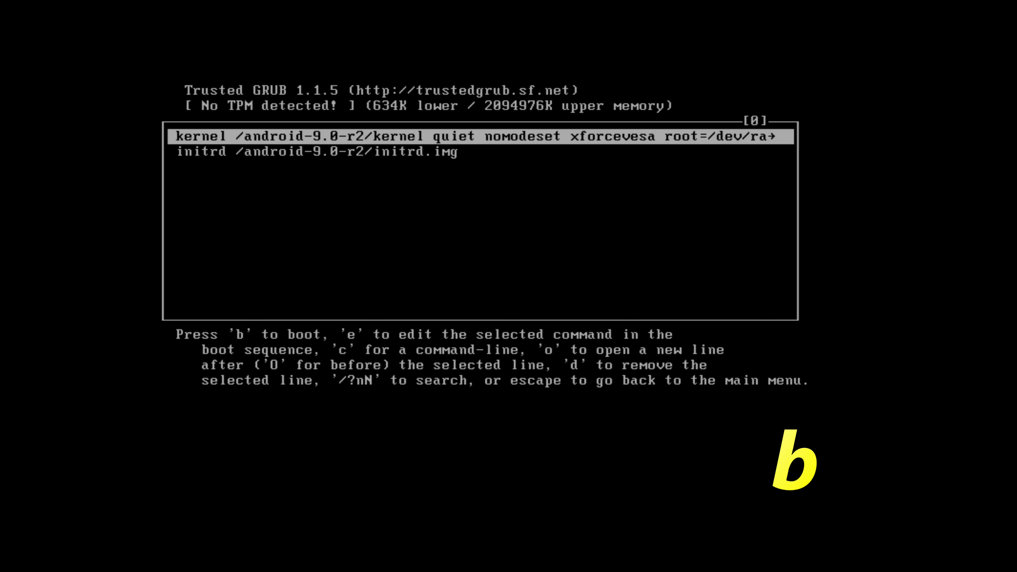
pyautogui.press('b')
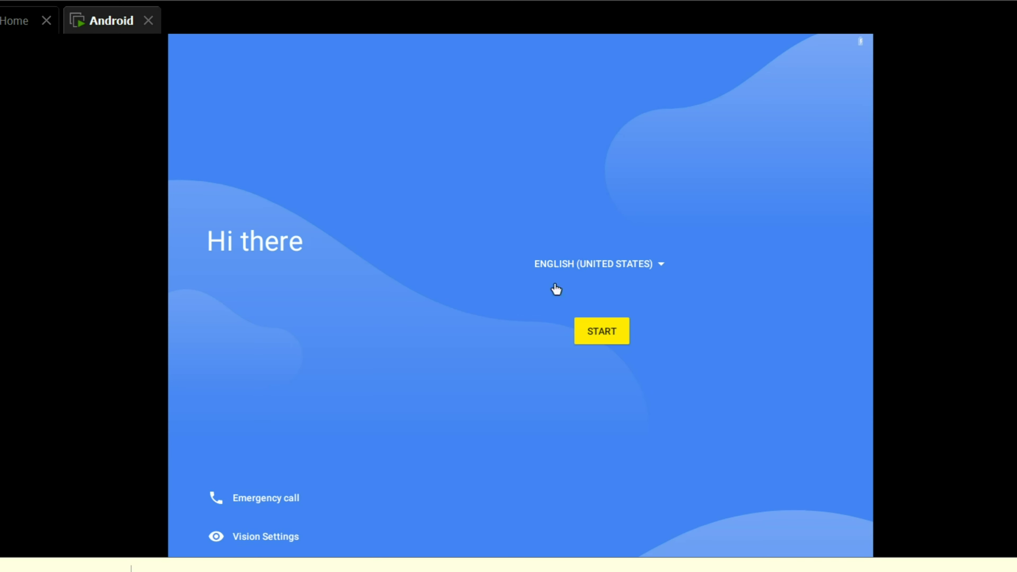
# Start the Android first-run setup and connect to the VirtWifi network
pyautogui.click(597, 333)
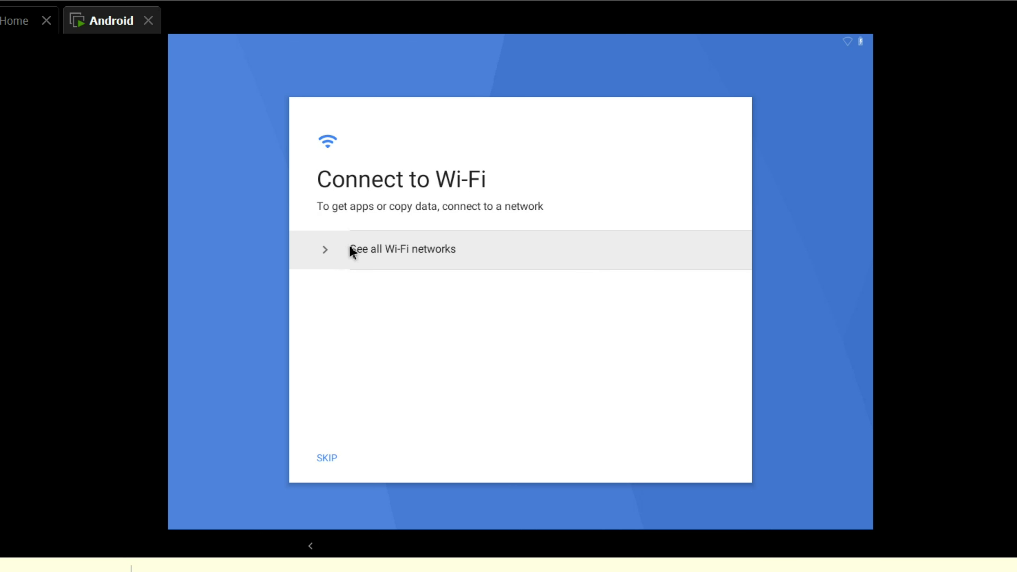
pyautogui.click(352, 251)
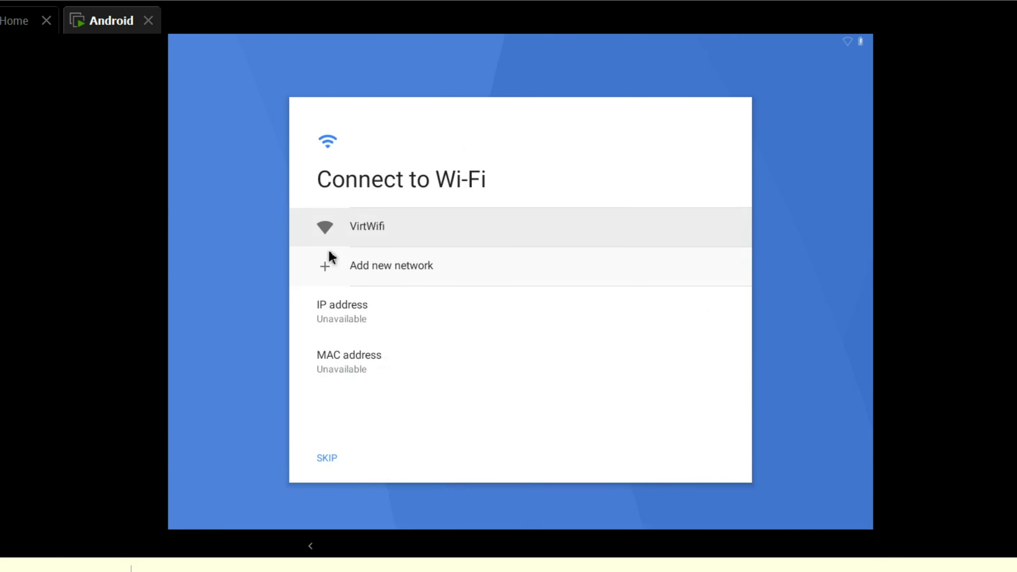
pyautogui.click(379, 229)
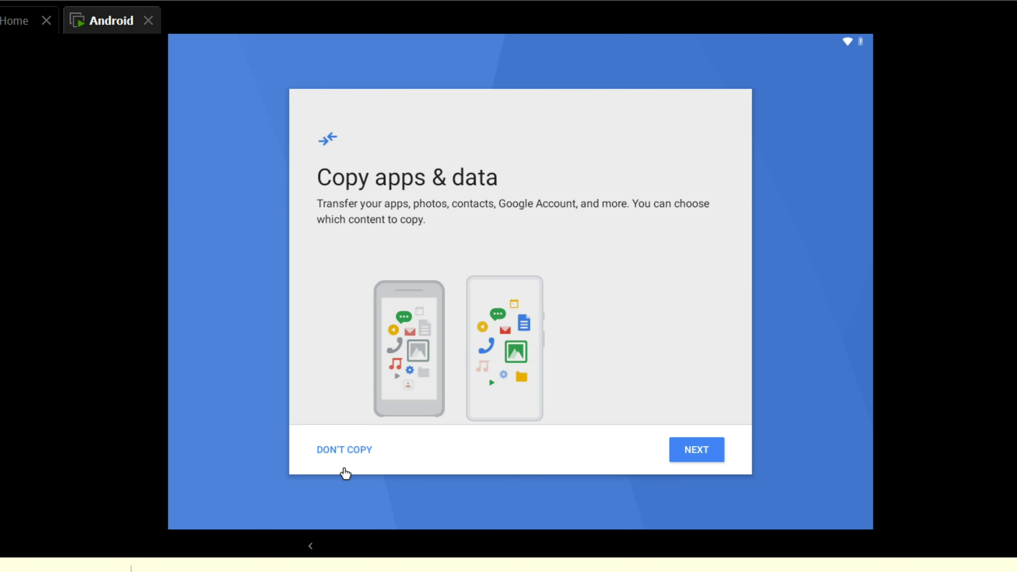
# Decline copying apps and data from another device and skip the Google account setup
pyautogui.click(358, 450)
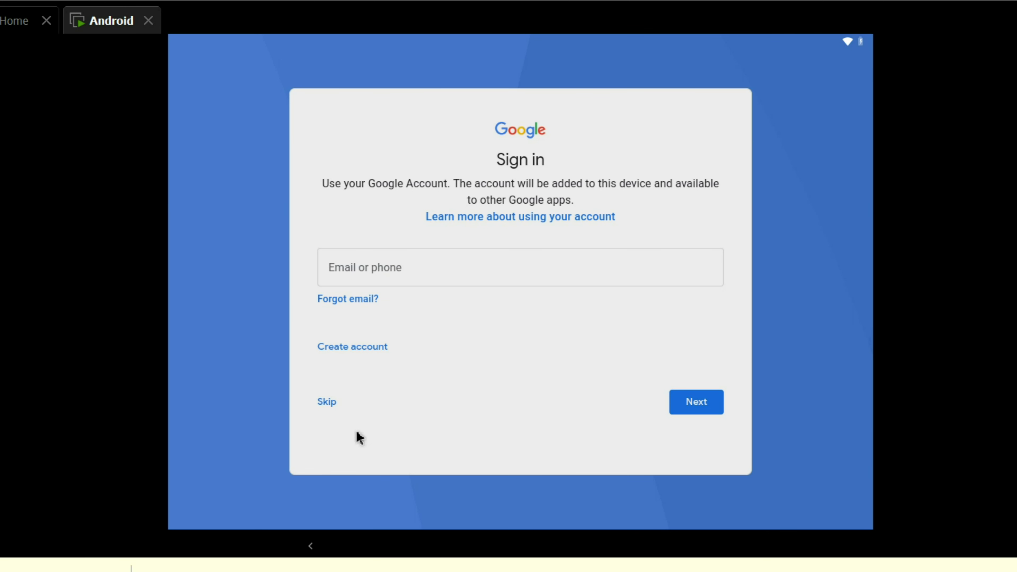
pyautogui.click(327, 402)
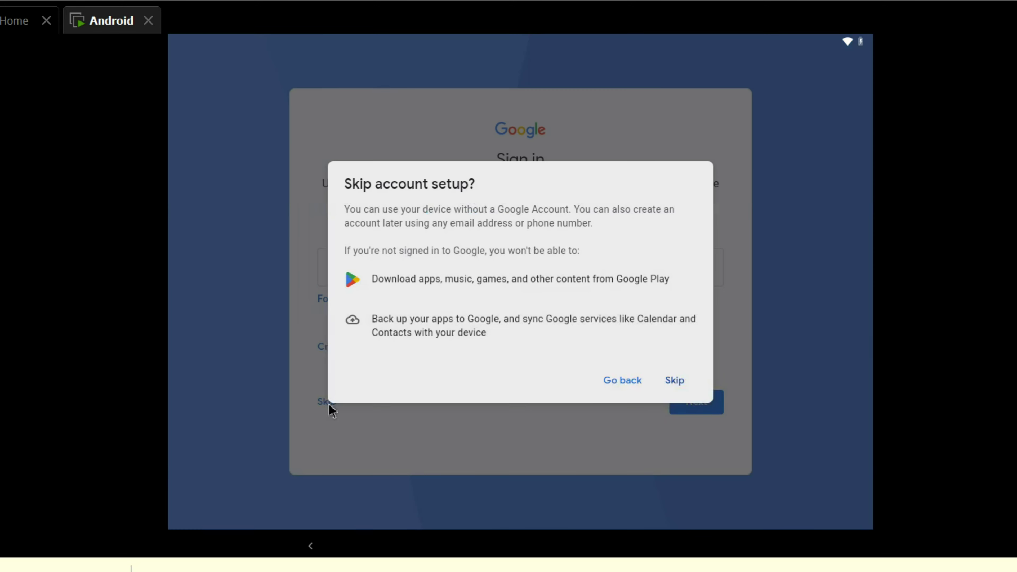
pyautogui.click(673, 387)
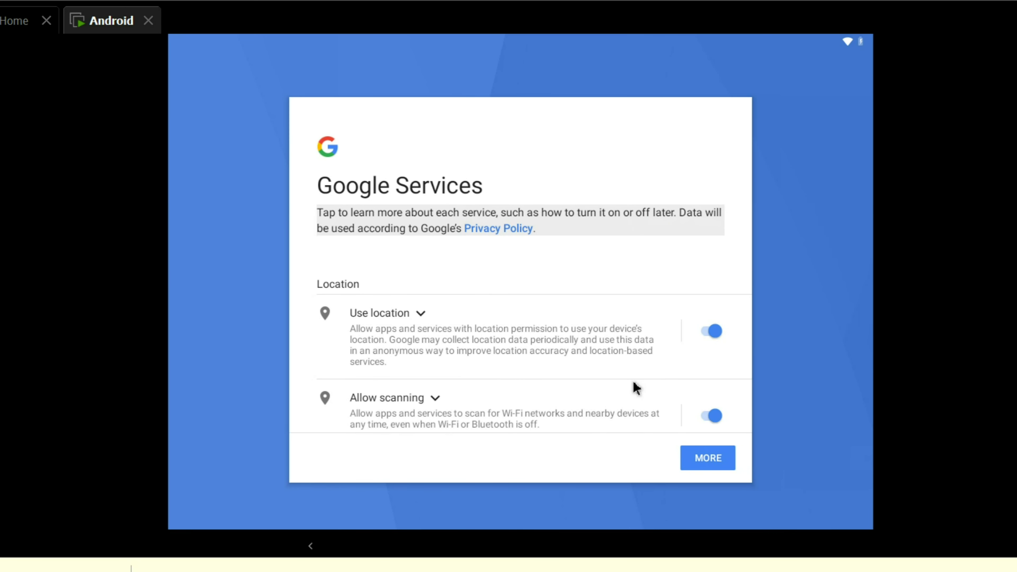
# Accept the Google Services options as preset and skip setting up a screen lock for the tablet
pyautogui.click(684, 462)
pyautogui.click(704, 461)
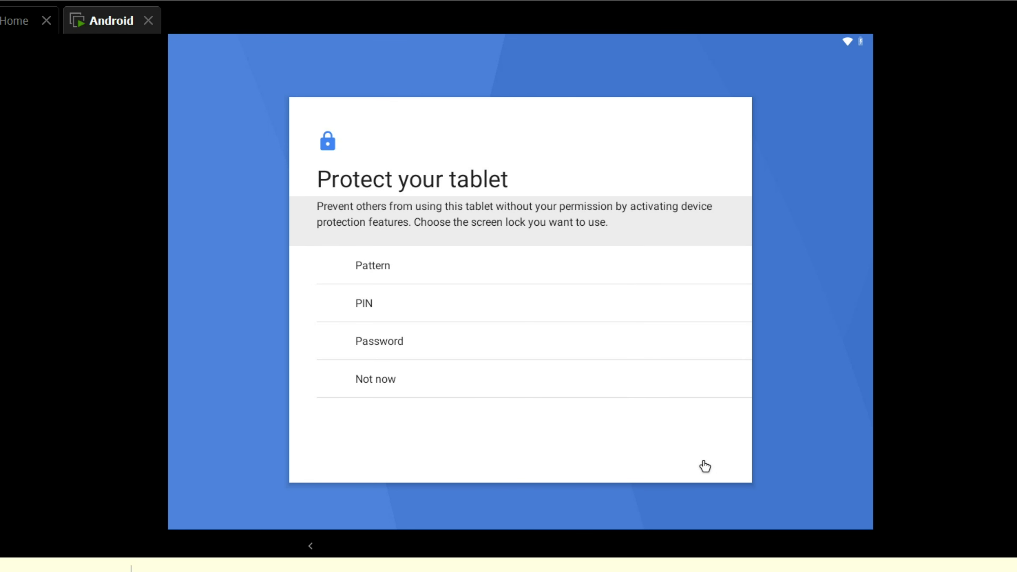
pyautogui.click(378, 381)
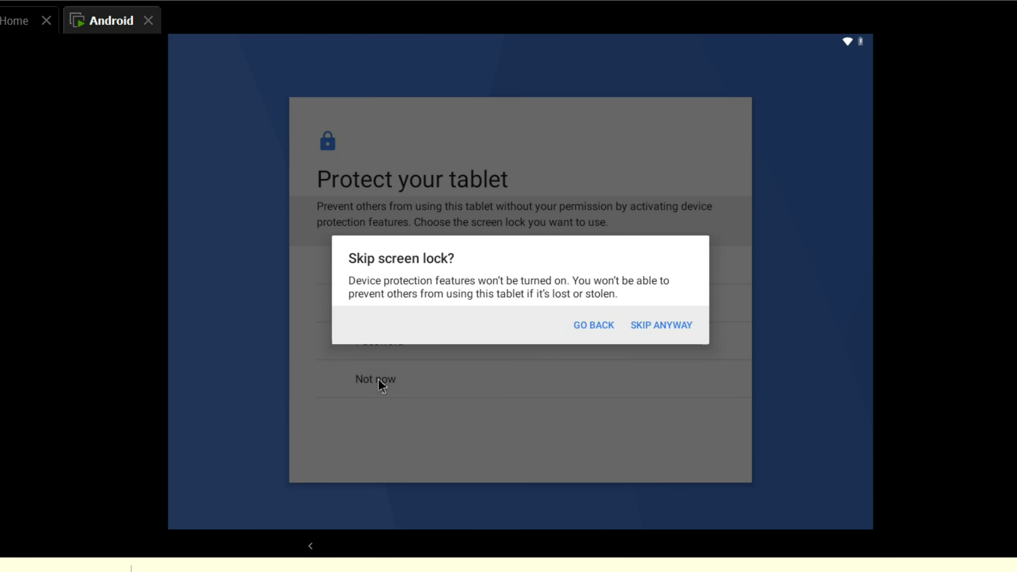
pyautogui.click(671, 327)
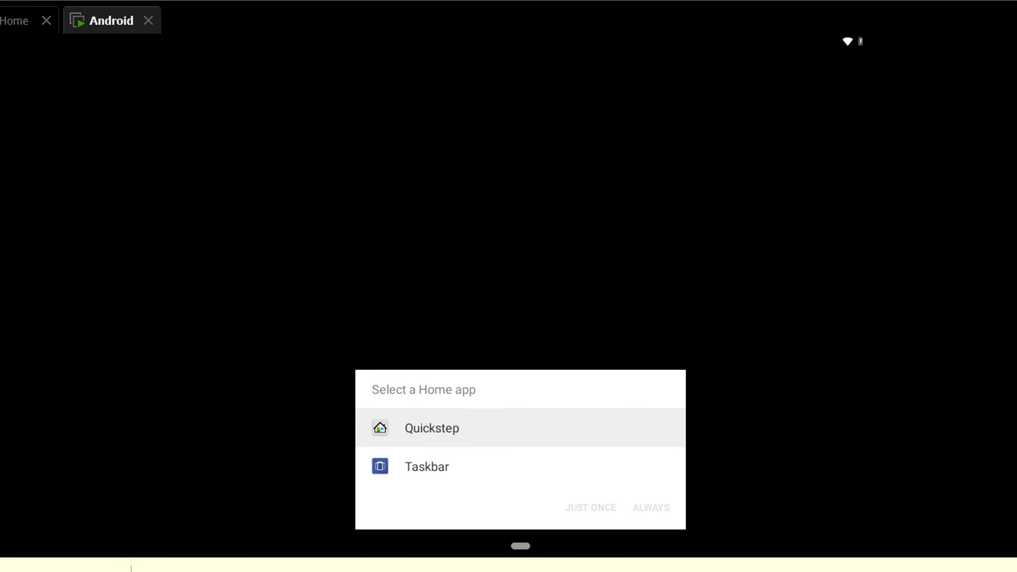
# Choose Quickstep as the Home app and make it the permanent choice
pyautogui.click(436, 429)
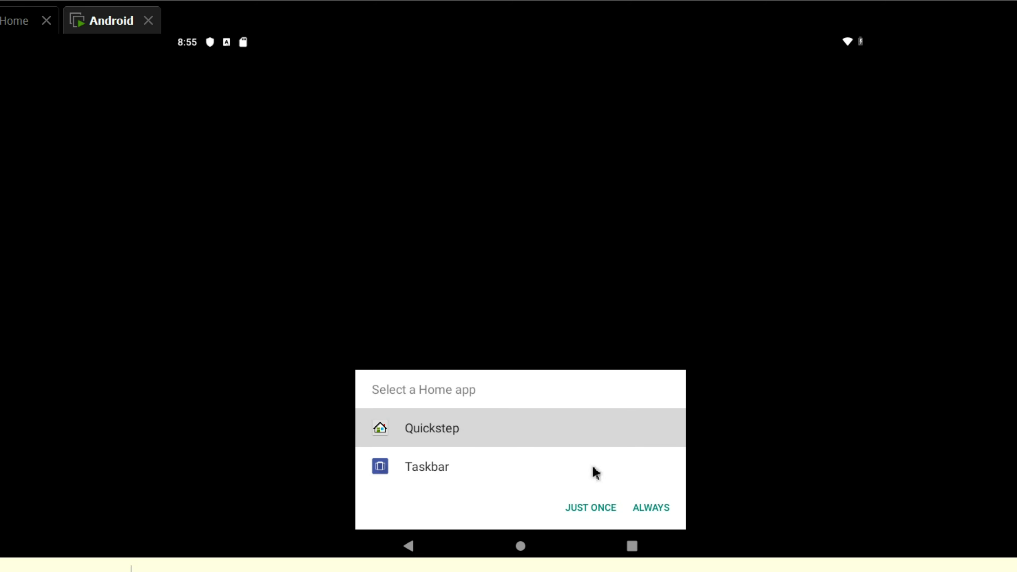
pyautogui.click(650, 509)
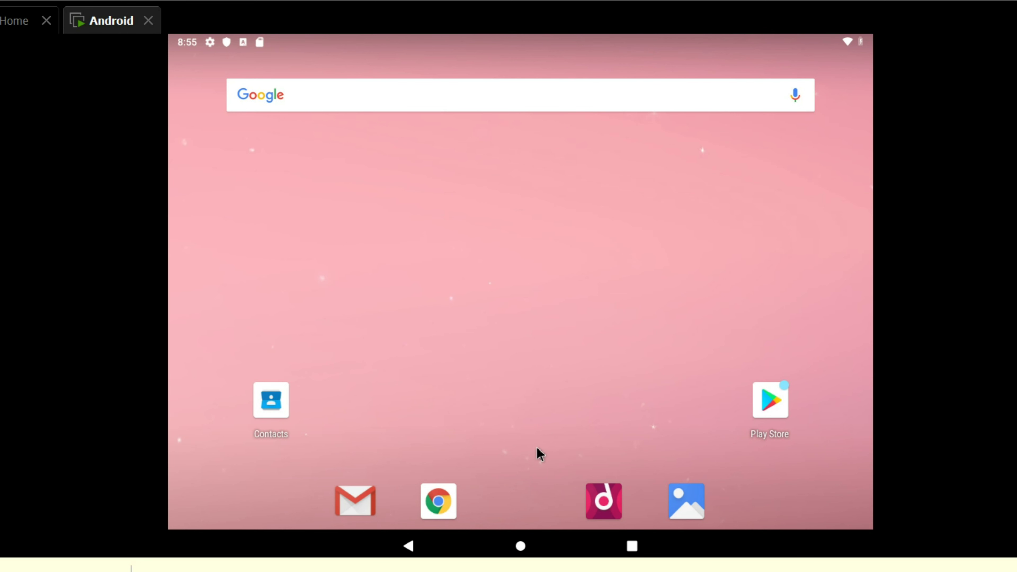
# Open the Android Settings app from the app list, look through its categories and open the System page
pyautogui.moveTo(545, 16); pyautogui.dragTo(508, 370)
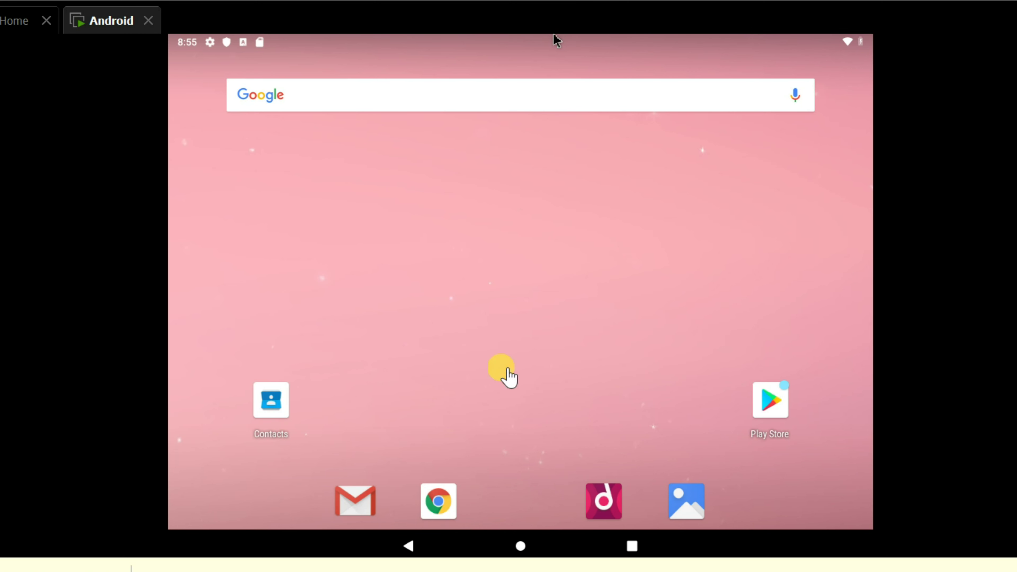
pyautogui.click(503, 443)
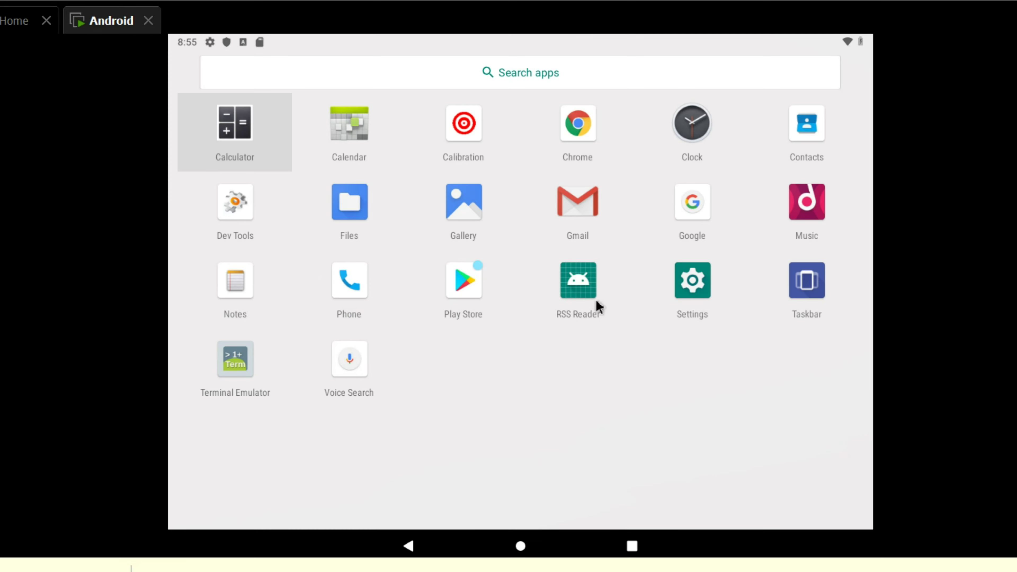
pyautogui.click(697, 287)
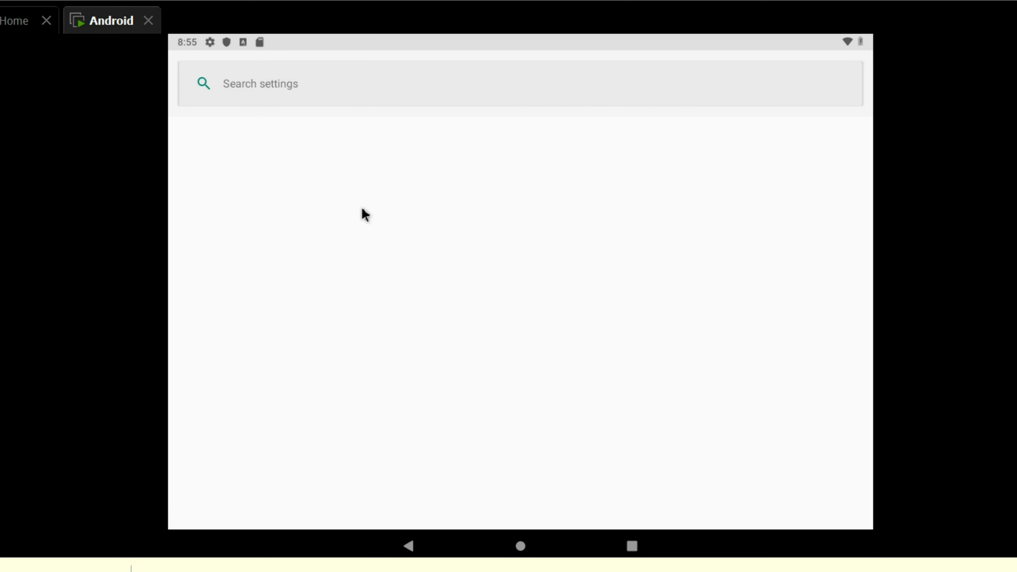
pyautogui.scroll(-3, 504, 365)
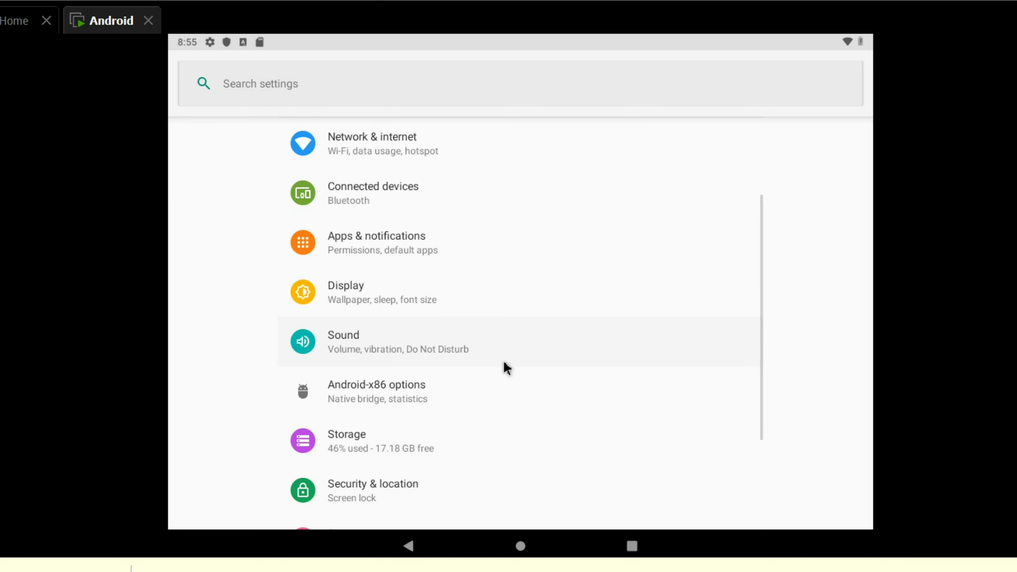
pyautogui.scroll(-3, 505, 366)
pyautogui.scroll(3, 505, 366)
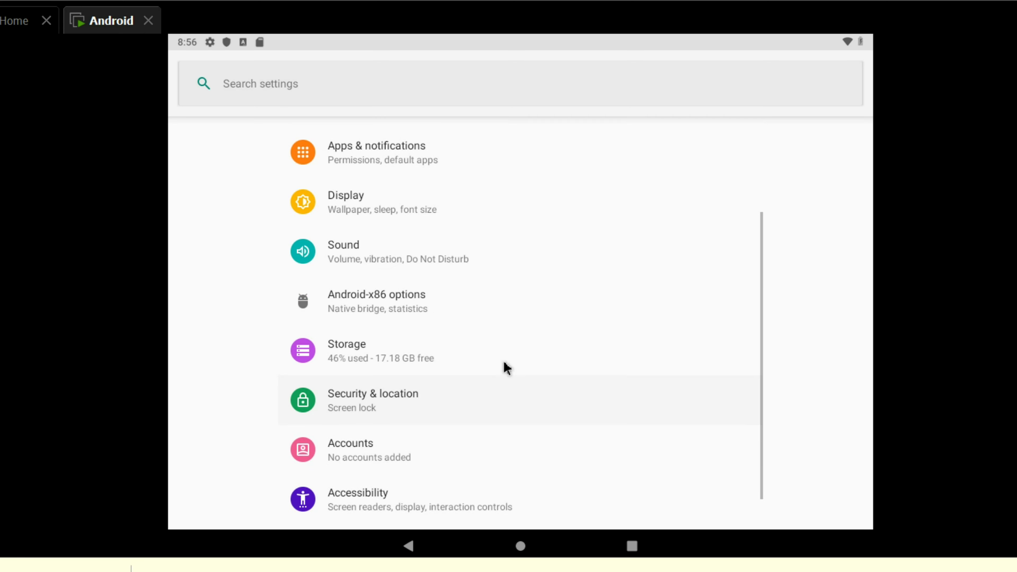
pyautogui.scroll(-3, 505, 366)
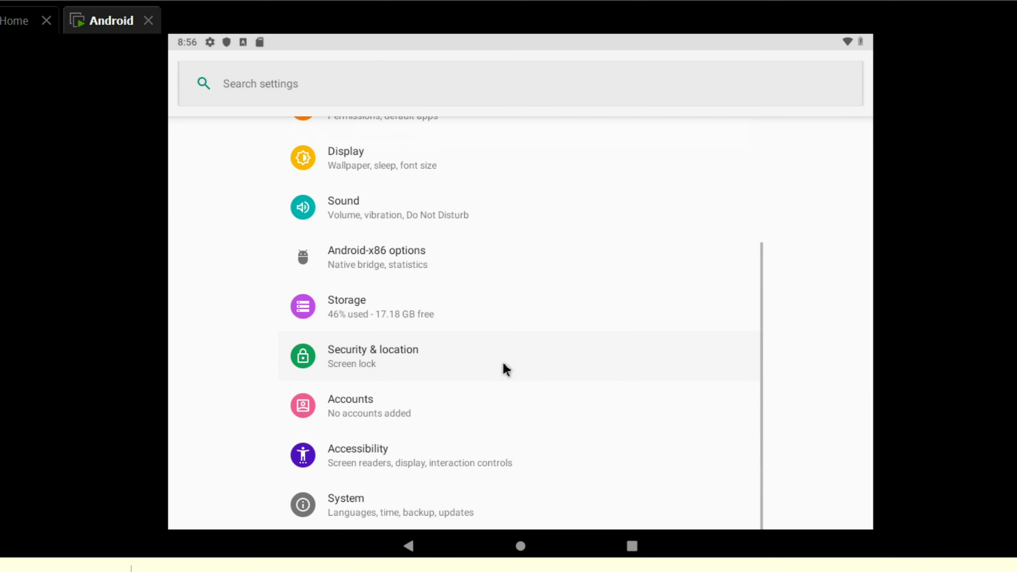
pyautogui.click(495, 480)
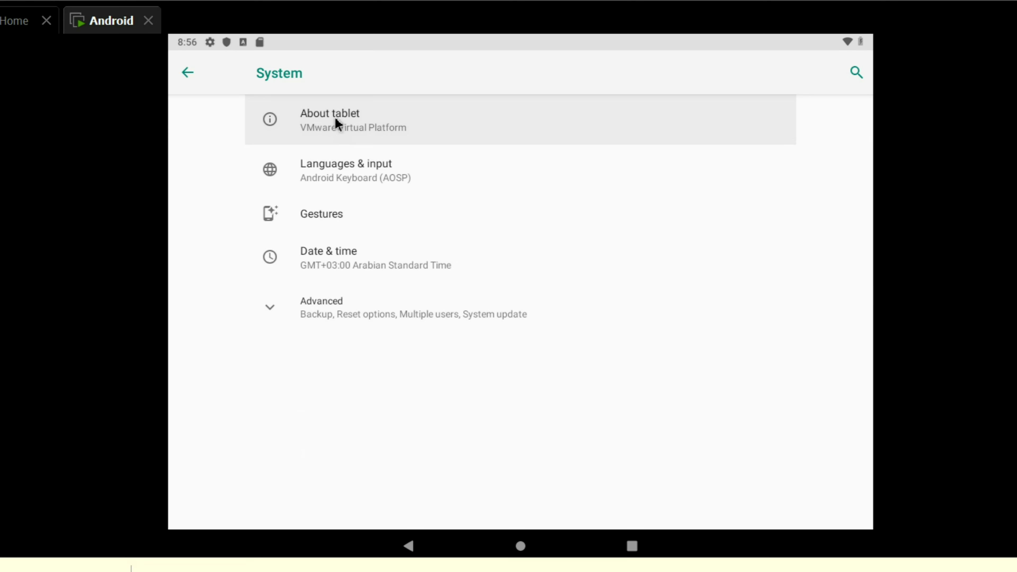
# Examine the About tablet details, including model, Android version and IP address, and return to the home screen
pyautogui.click(357, 122)
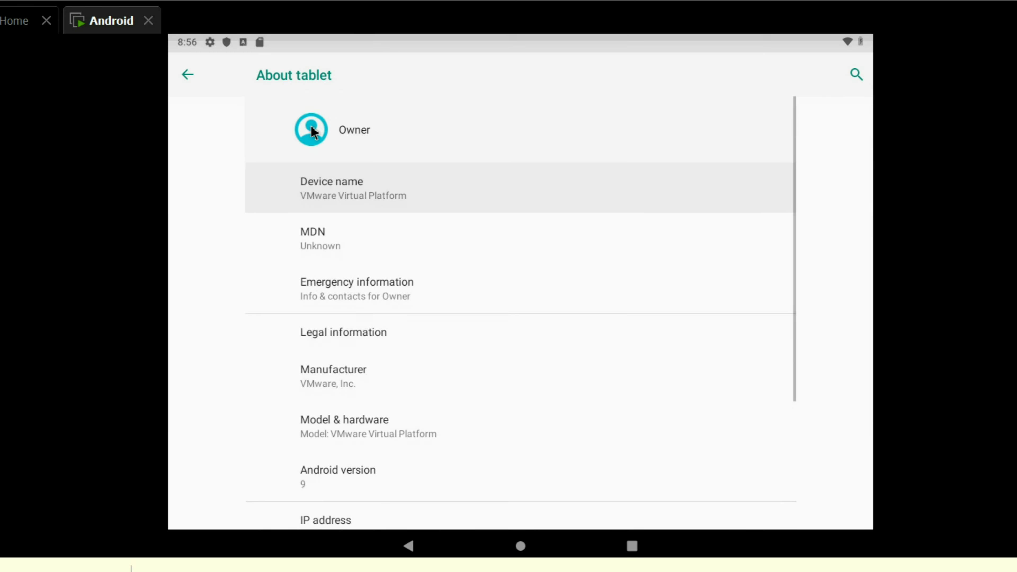
pyautogui.scroll(-1, 437, 320)
pyautogui.scroll(-3, 437, 319)
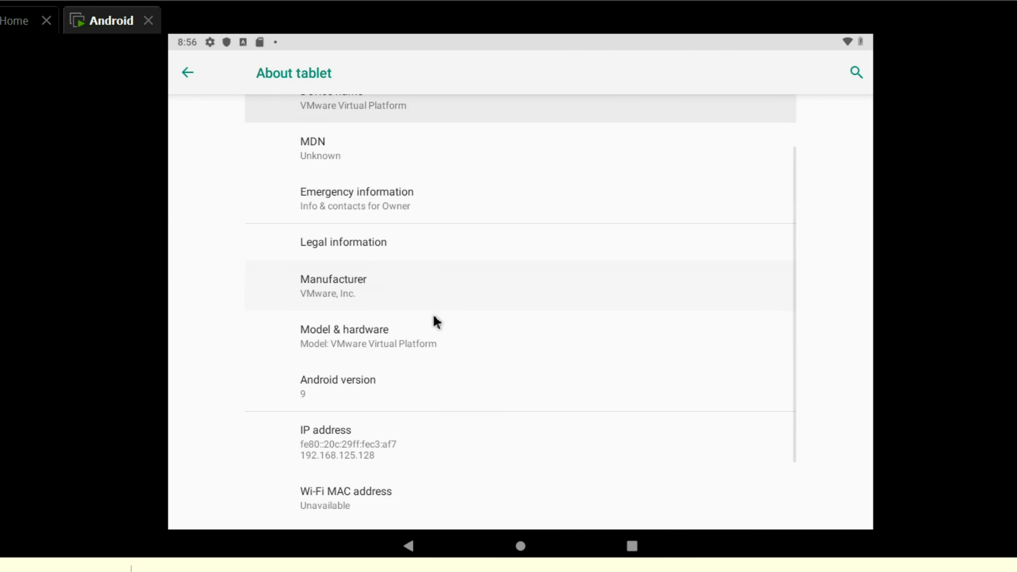
pyautogui.scroll(4, 390, 386)
pyautogui.press('Escape')
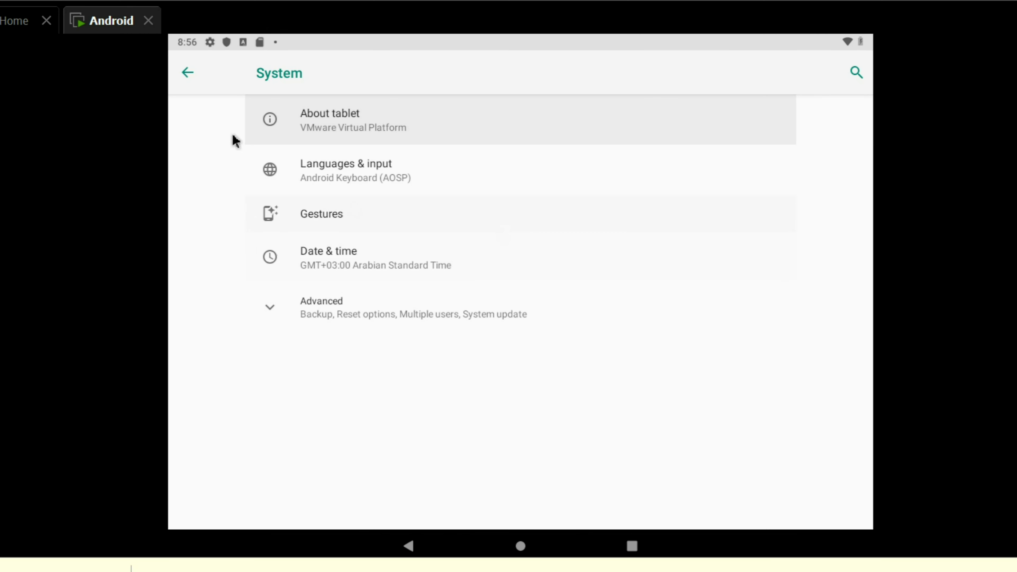
pyautogui.click(195, 80)
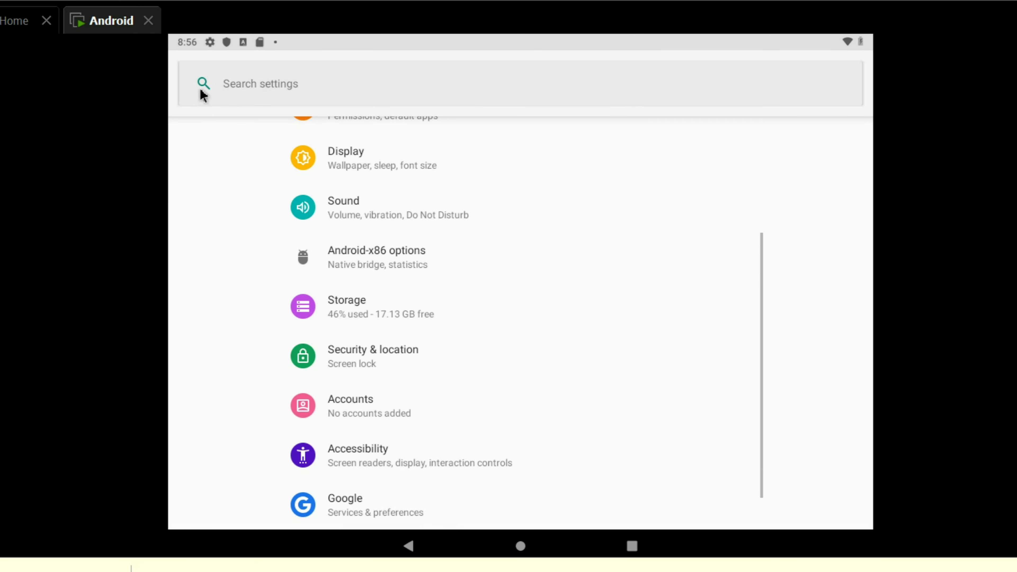
pyautogui.click(521, 546)
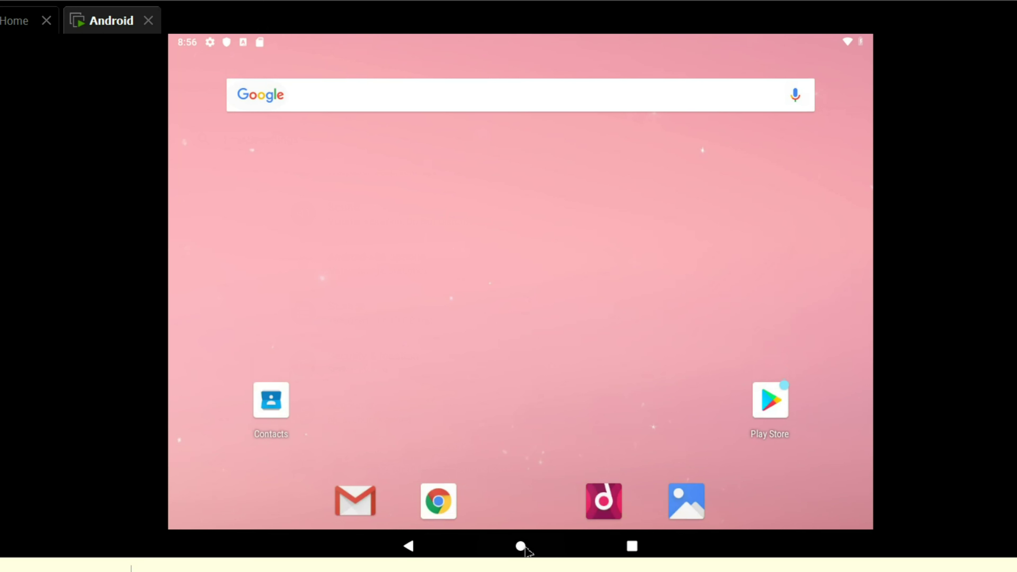
# Switch from the Android home screen to the text console
pyautogui.hotkey('alt', 'F1')
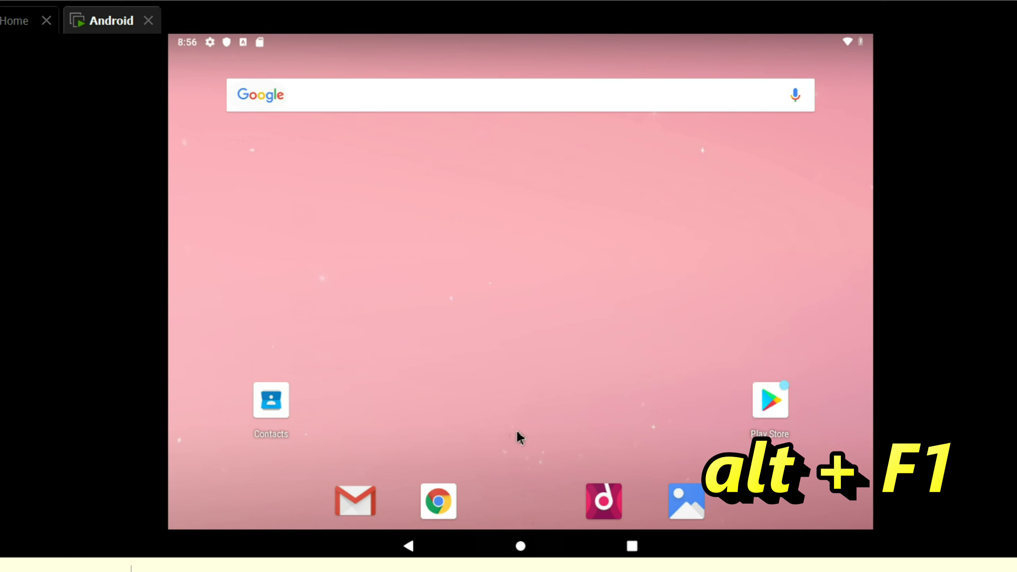